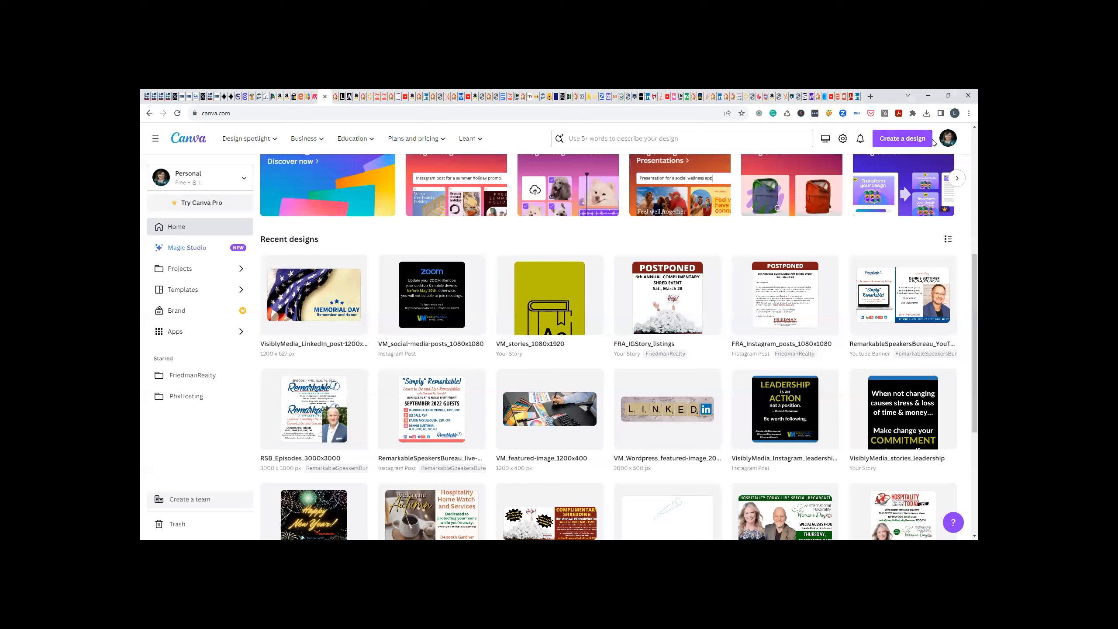
Create an Instagram Post (Square) design and apply the orange and black Happy Halloween template with the white moon
click(895, 141)
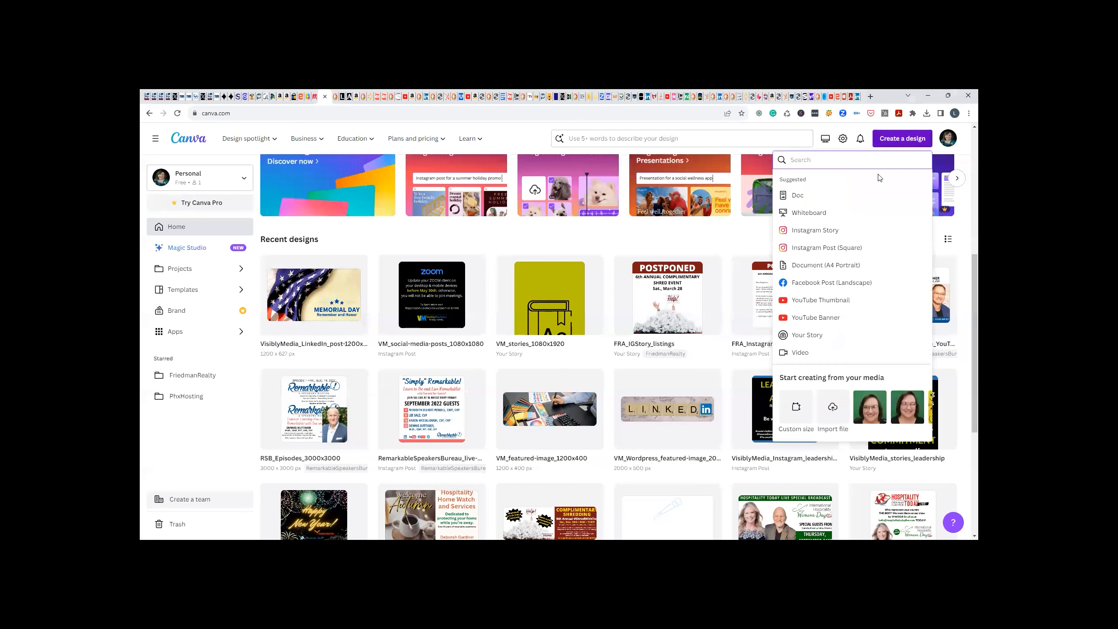
click(882, 254)
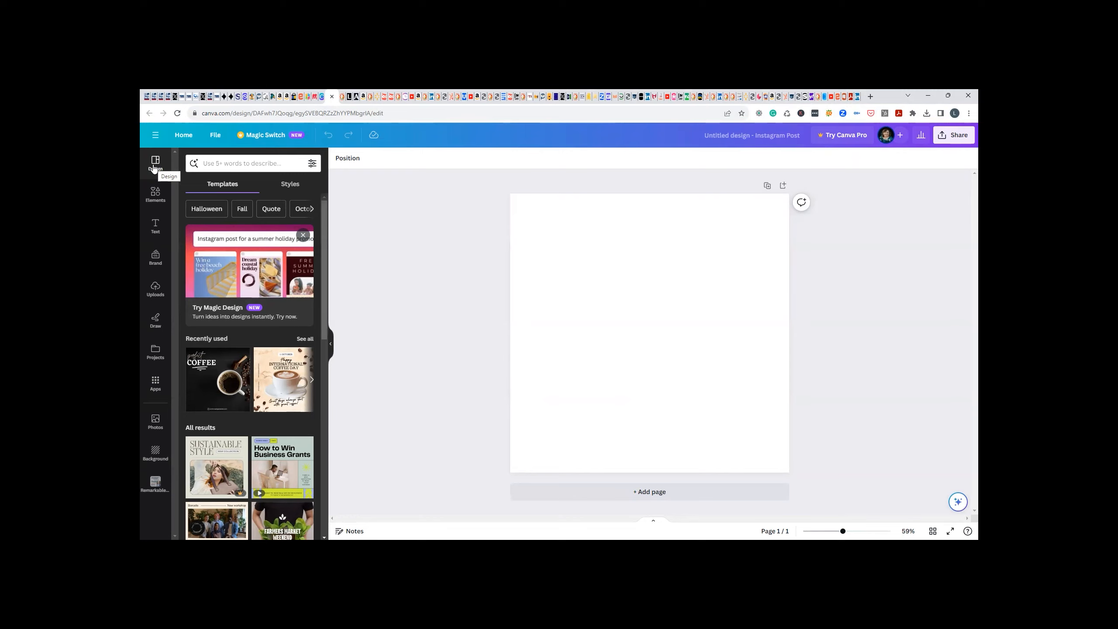
click(201, 210)
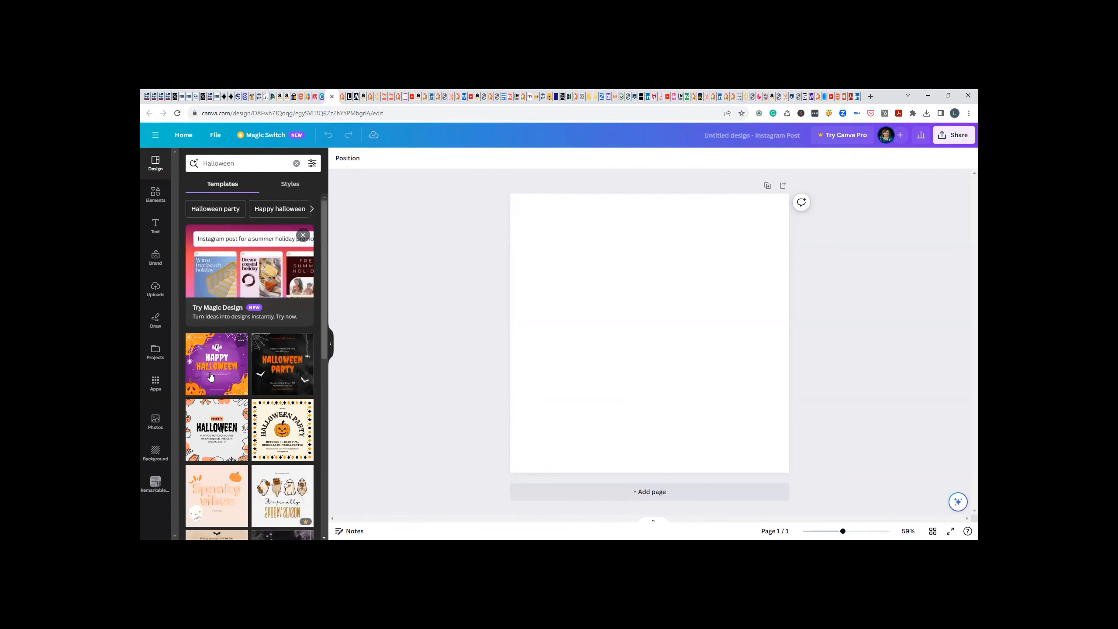
scroll(256, 403, down, 2)
scroll(258, 418, down, 4)
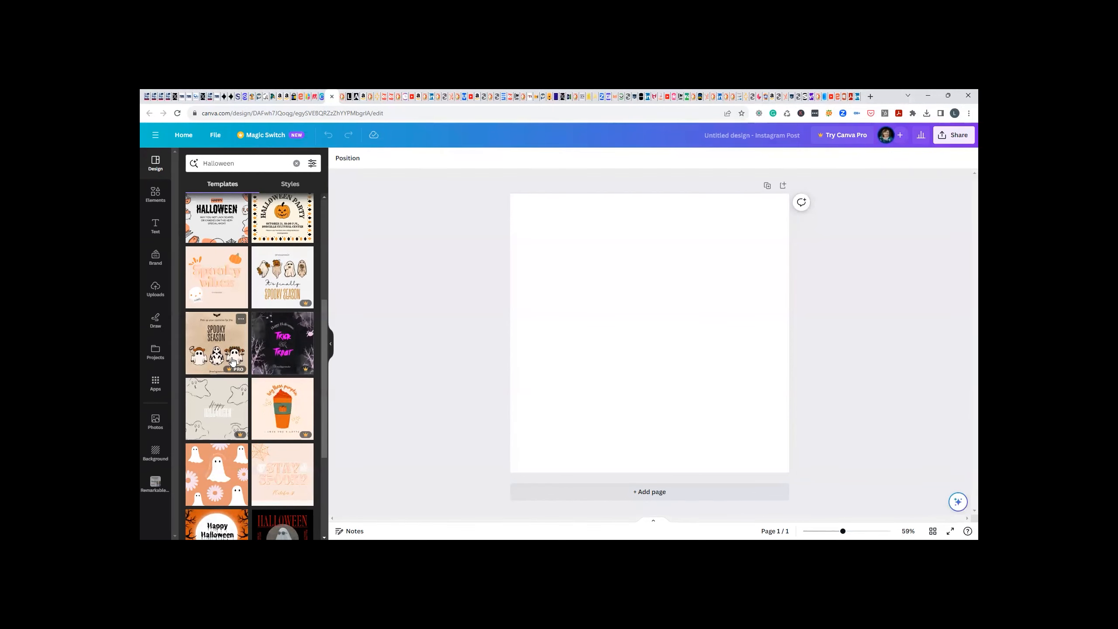
scroll(233, 366, down, 2)
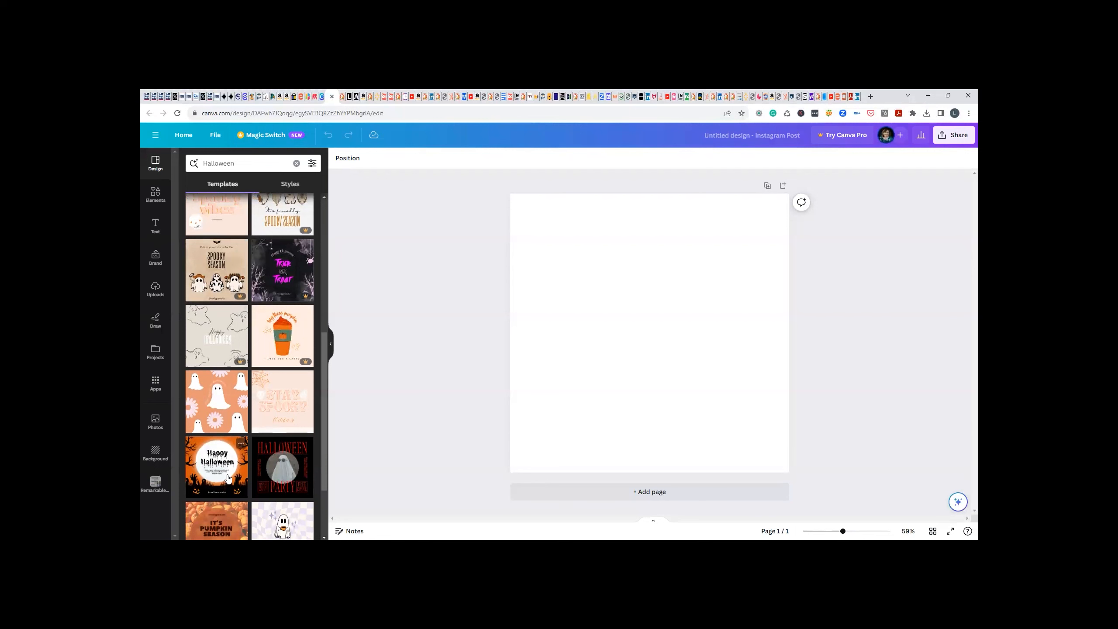
click(197, 464)
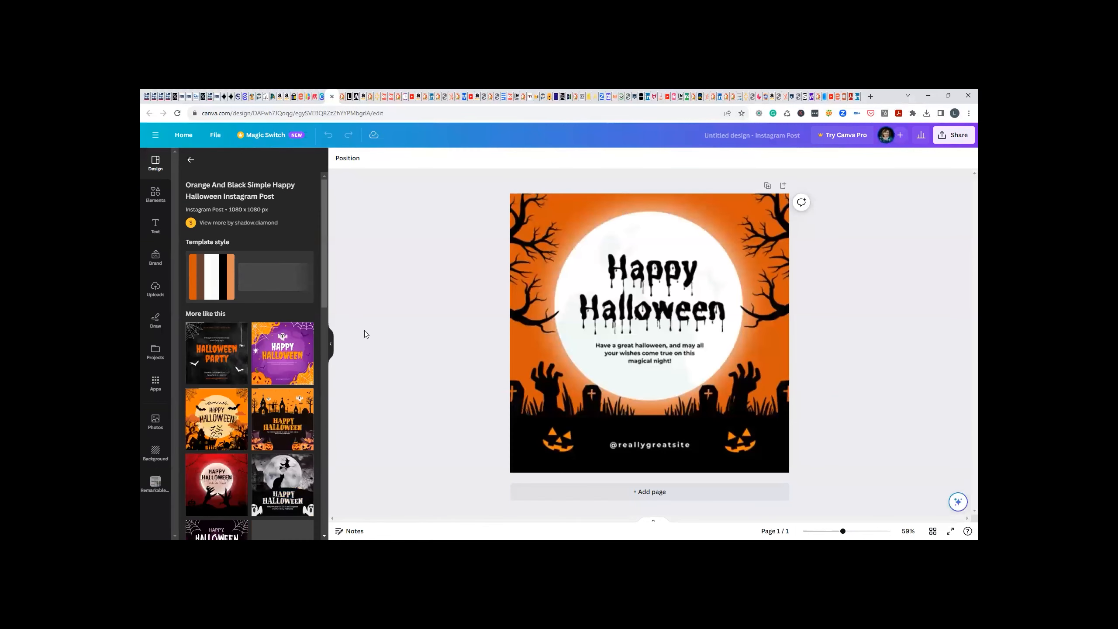
Add a second page below the Happy Halloween page
click(551, 199)
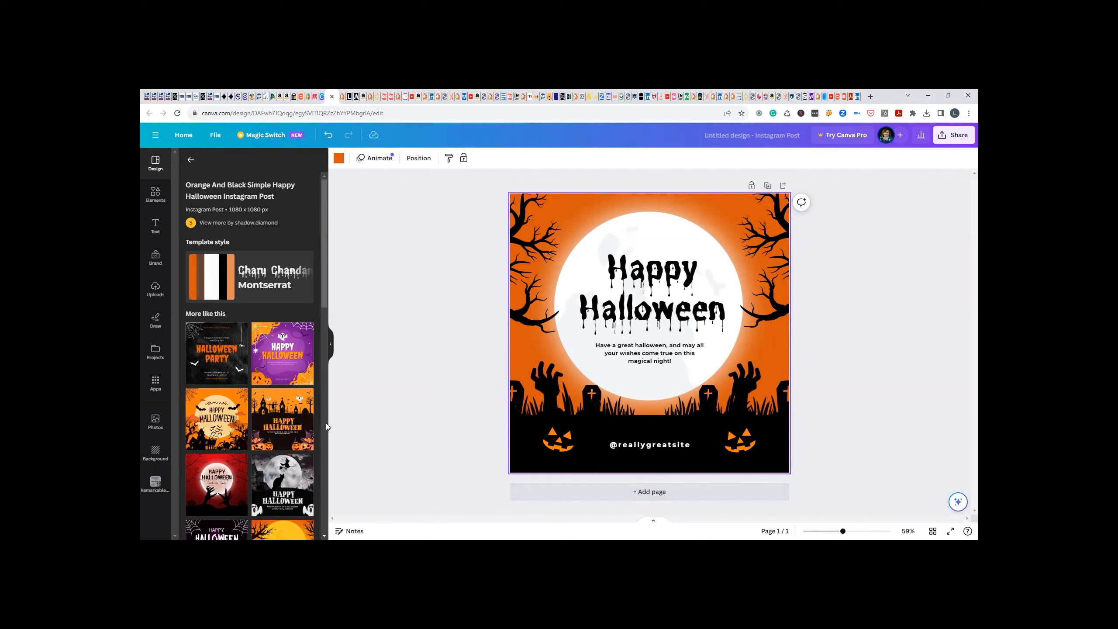
scroll(260, 358, down, 4)
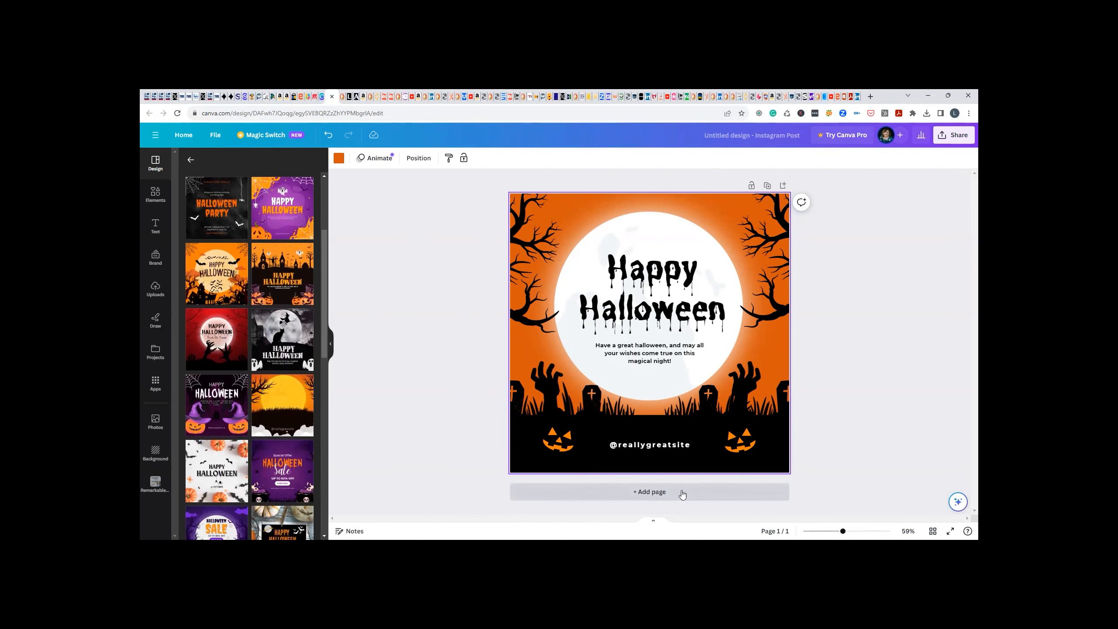
click(675, 503)
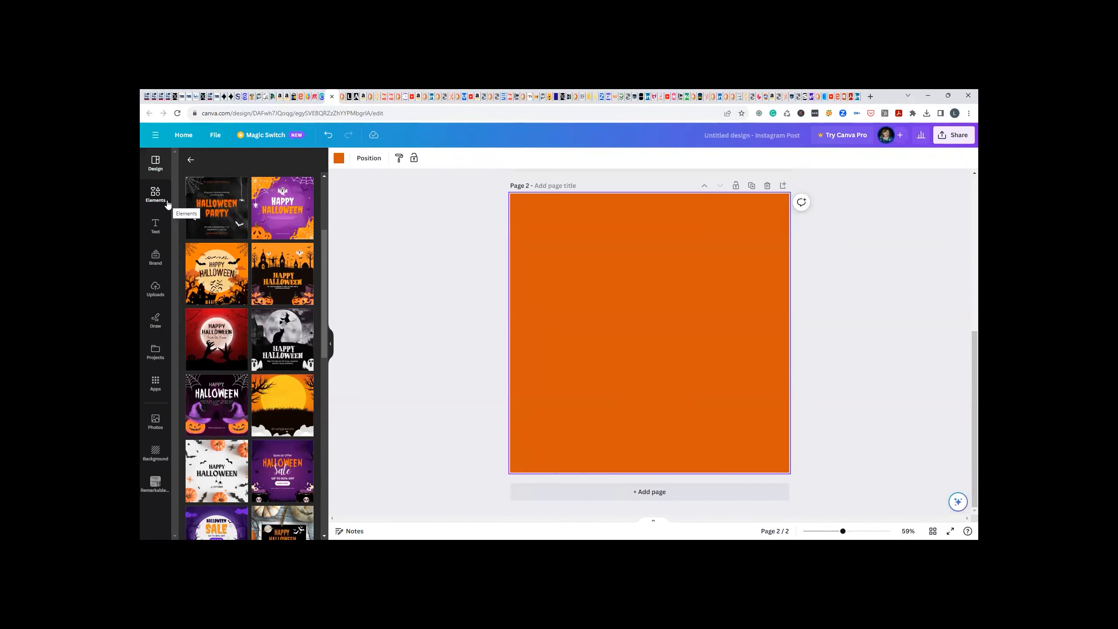
Search the design elements for "halloween border" with page 2 in view
click(161, 199)
click(236, 166)
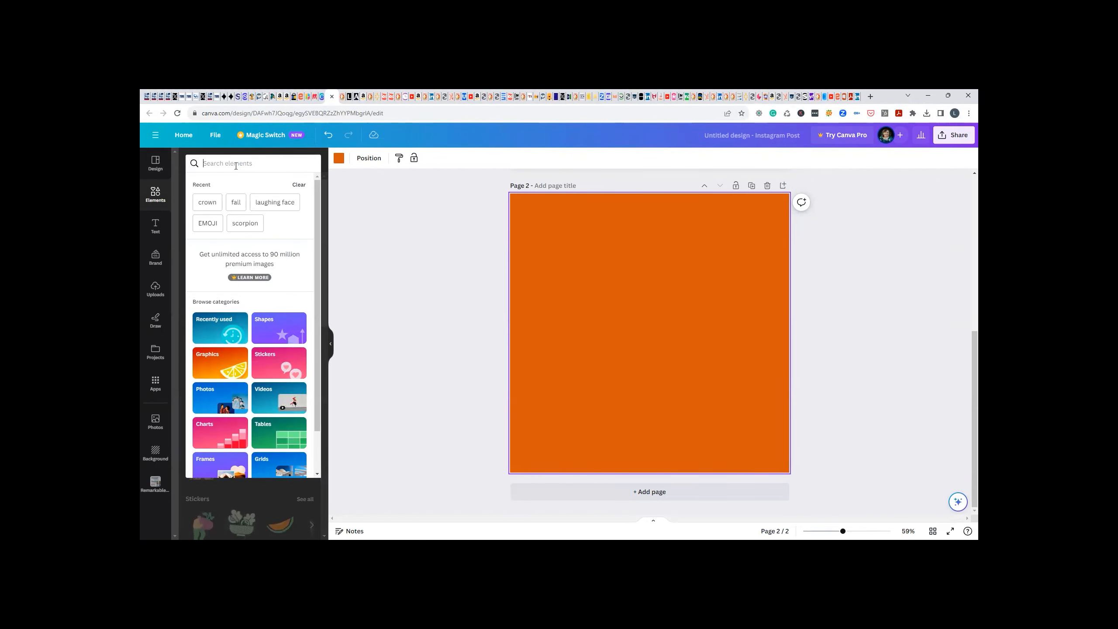
scroll(426, 250, up, 6)
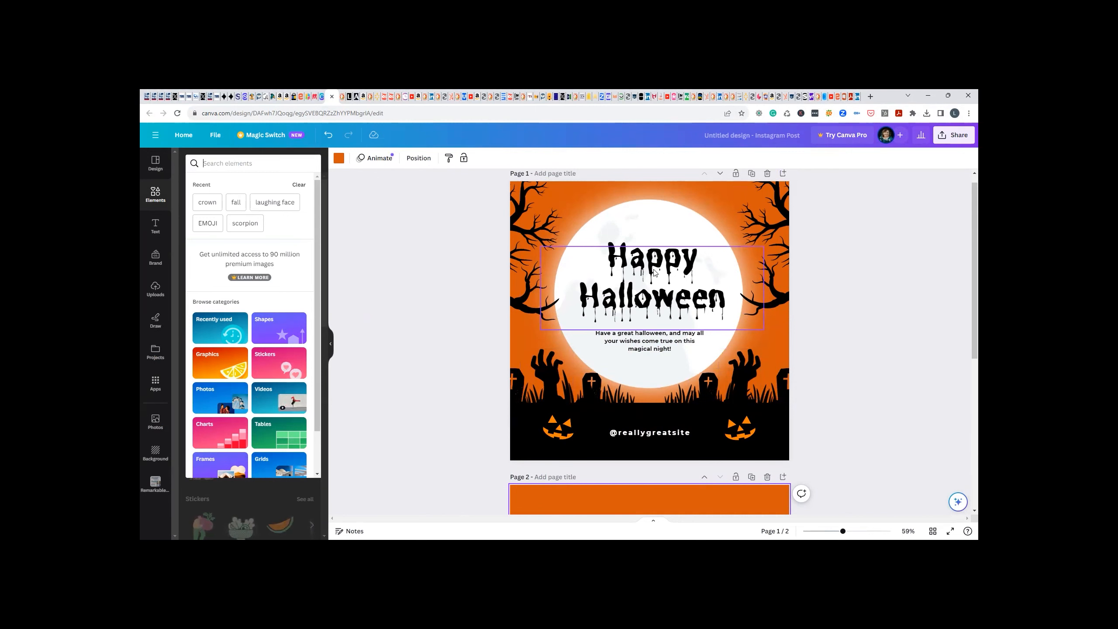
scroll(479, 409, down, 5)
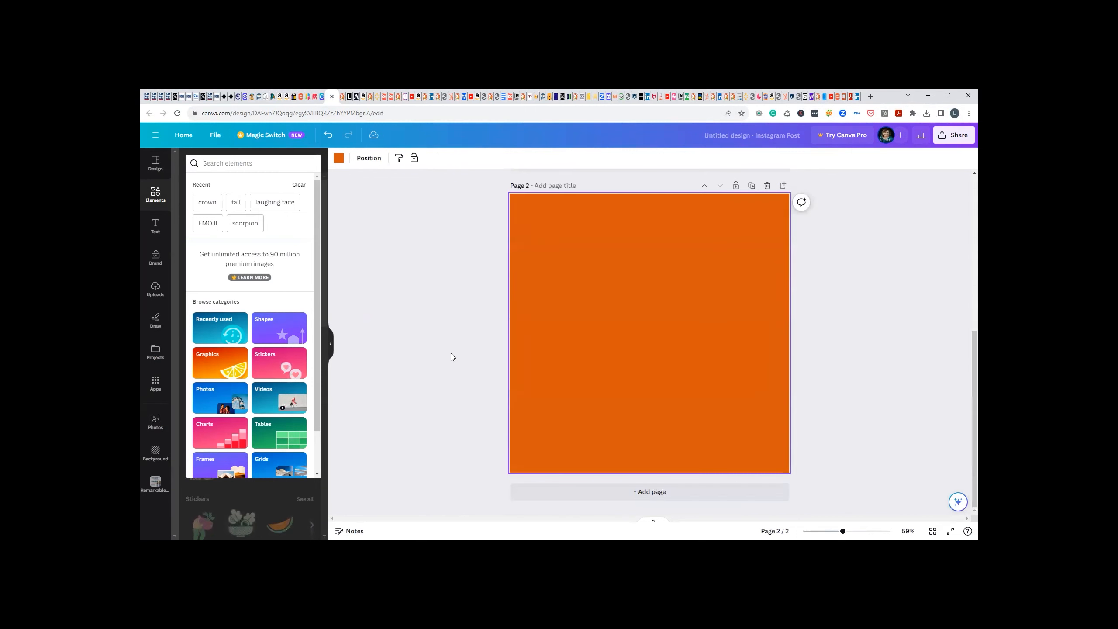
text(halllw)
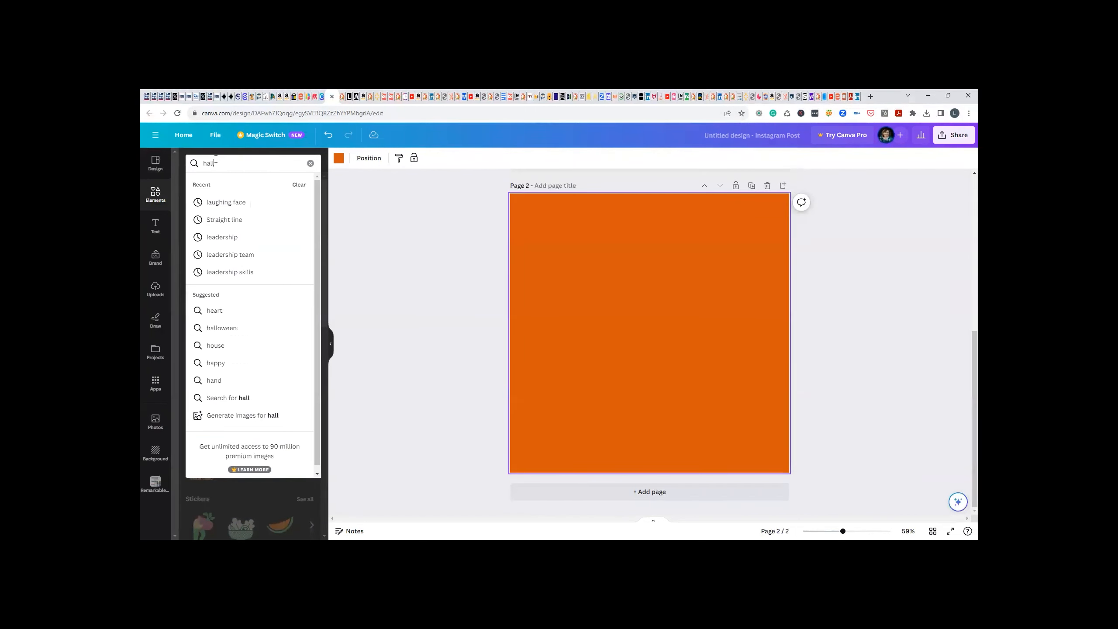
key(BackSpace)
text(oween)
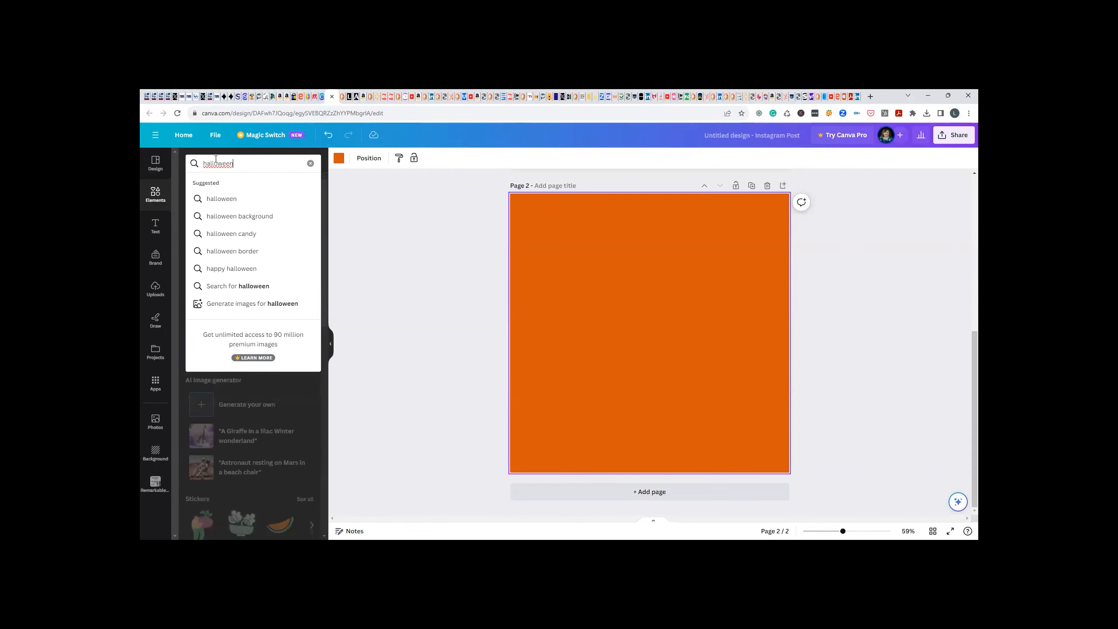
click(260, 252)
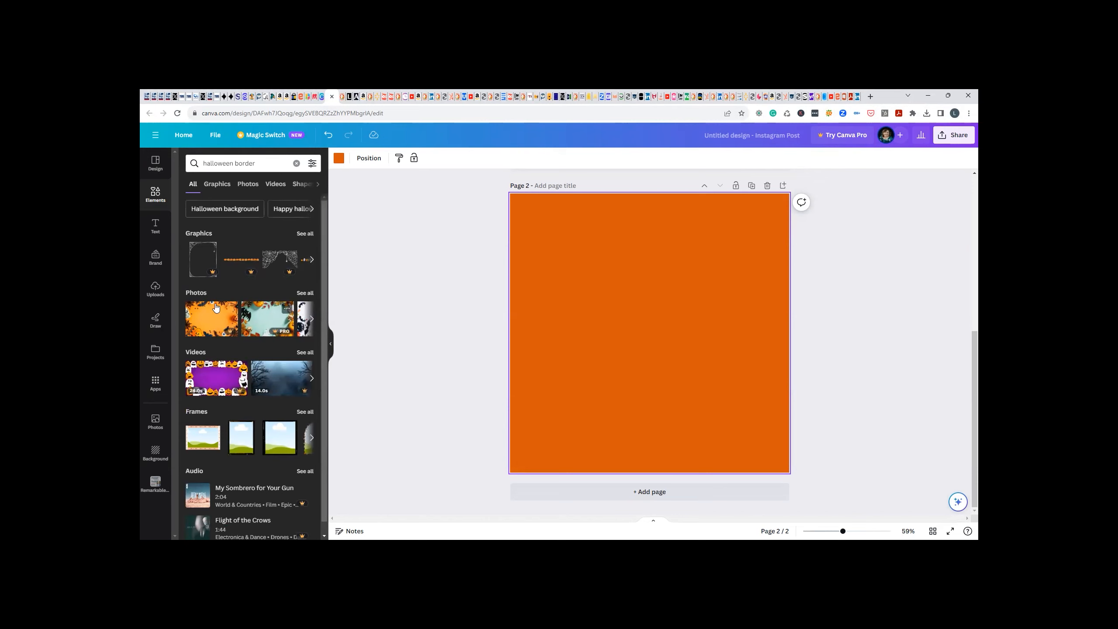
Look through the photo results for the border search and display all of its graphics results
click(303, 293)
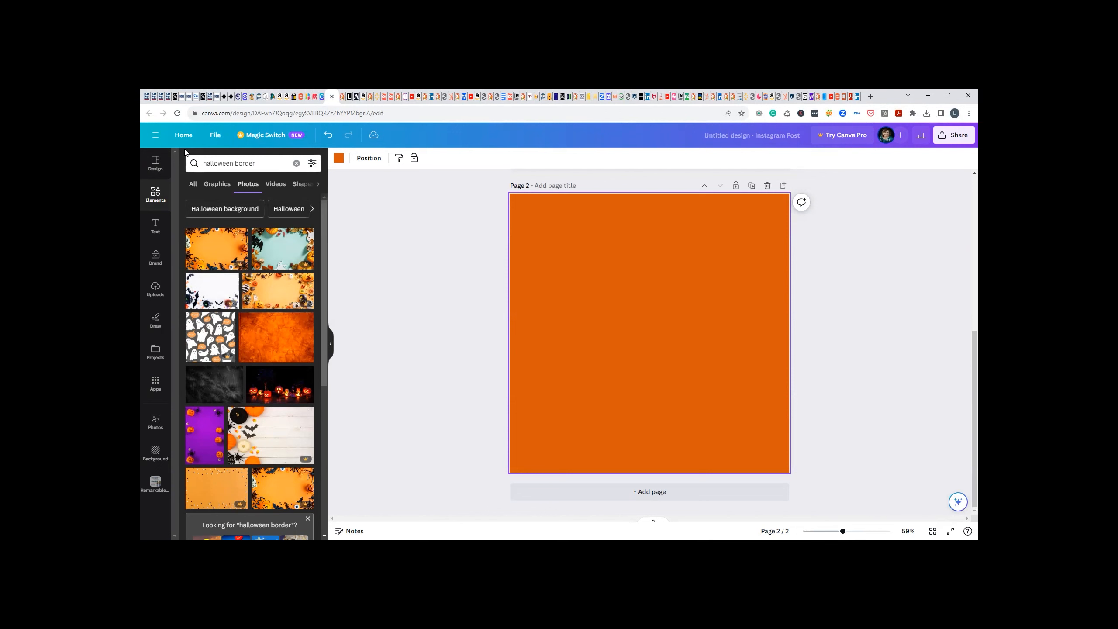
click(193, 184)
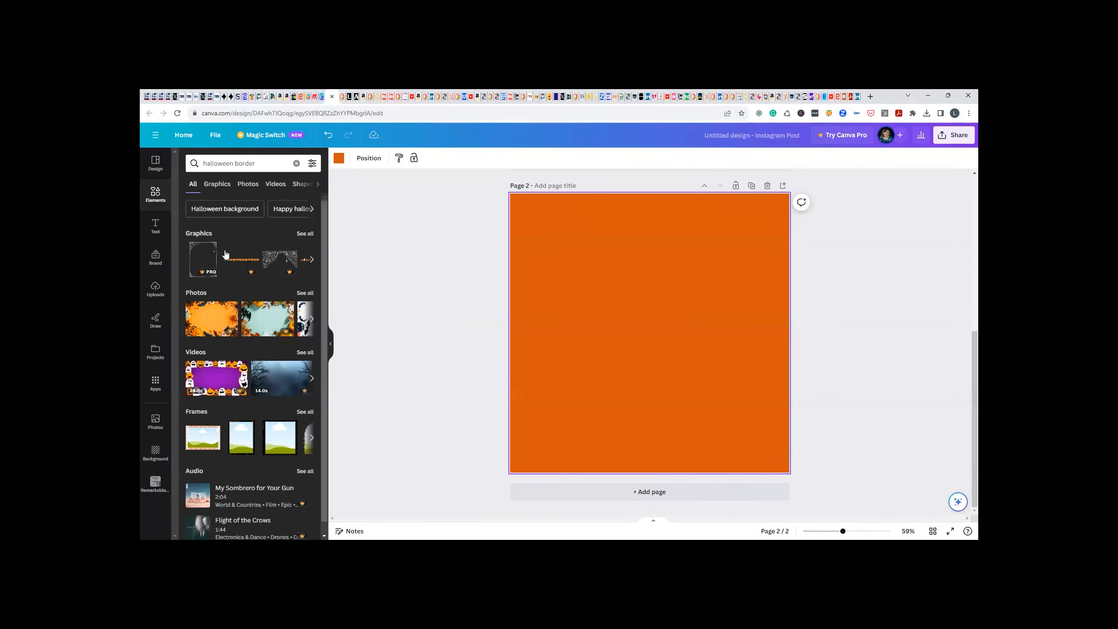
click(310, 236)
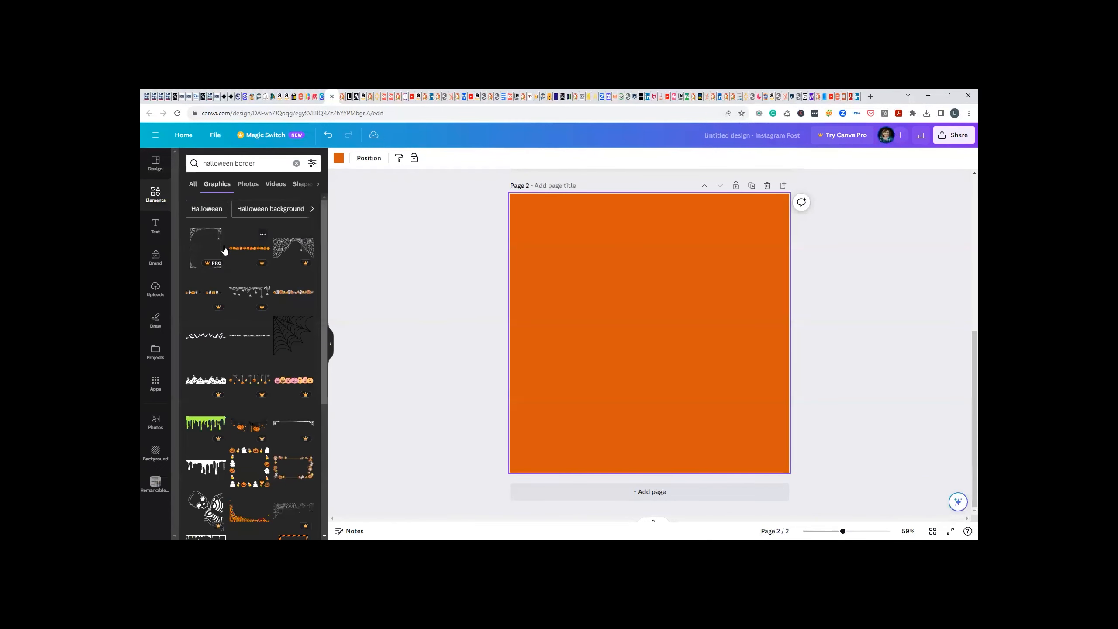
Try a pumpkin-row border and an enlarged hanging-pumpkin garland on page 2, and undo both additions
click(241, 252)
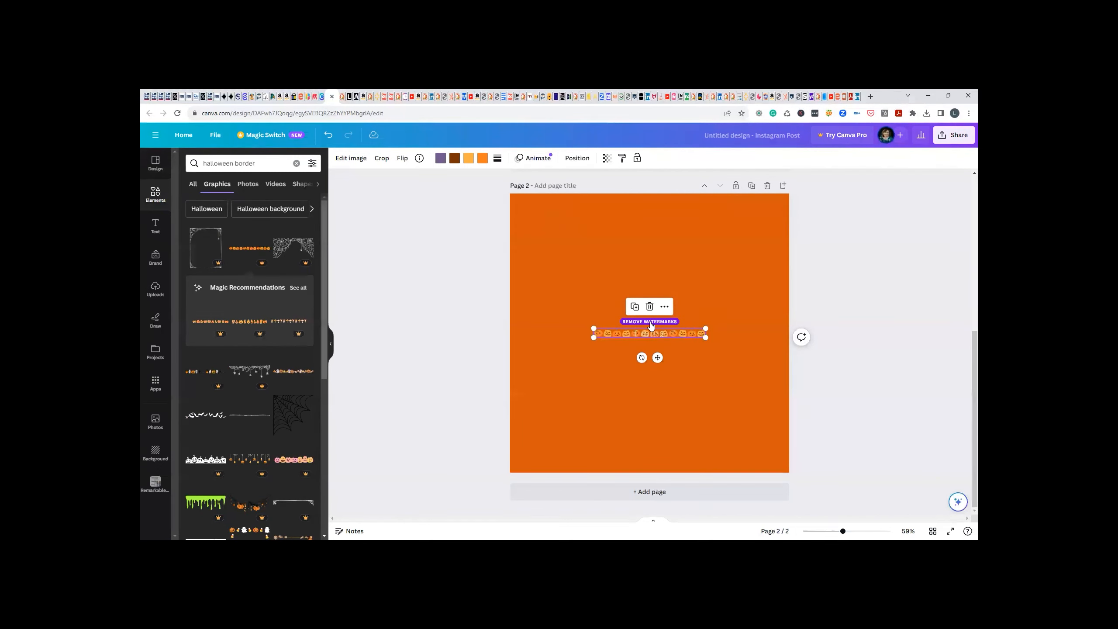
key(ctrl+z)
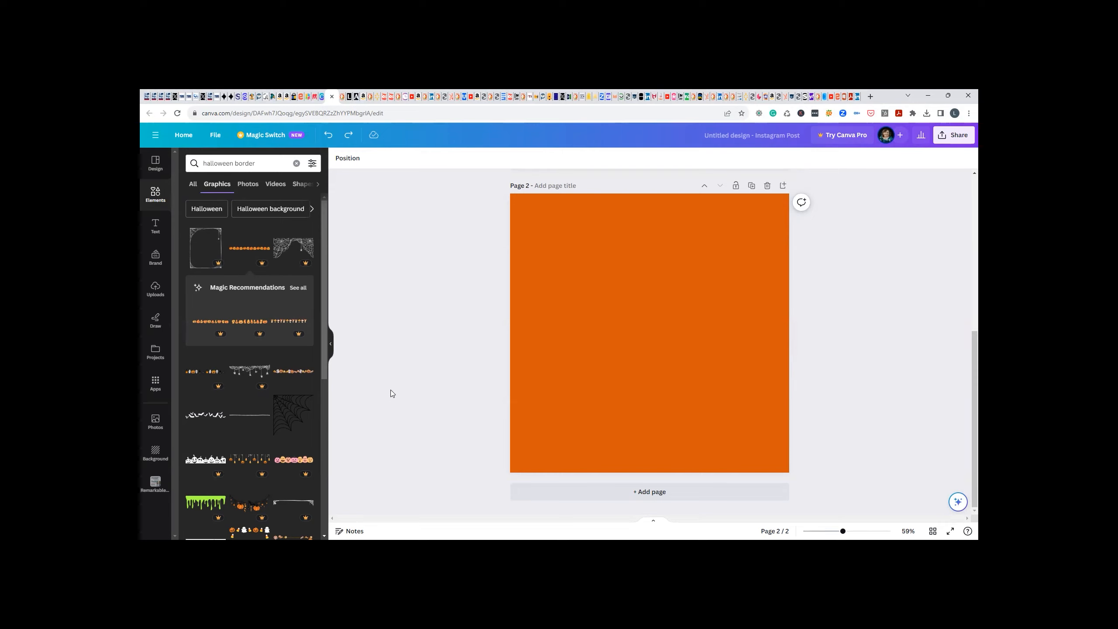
scroll(271, 411, down, 4)
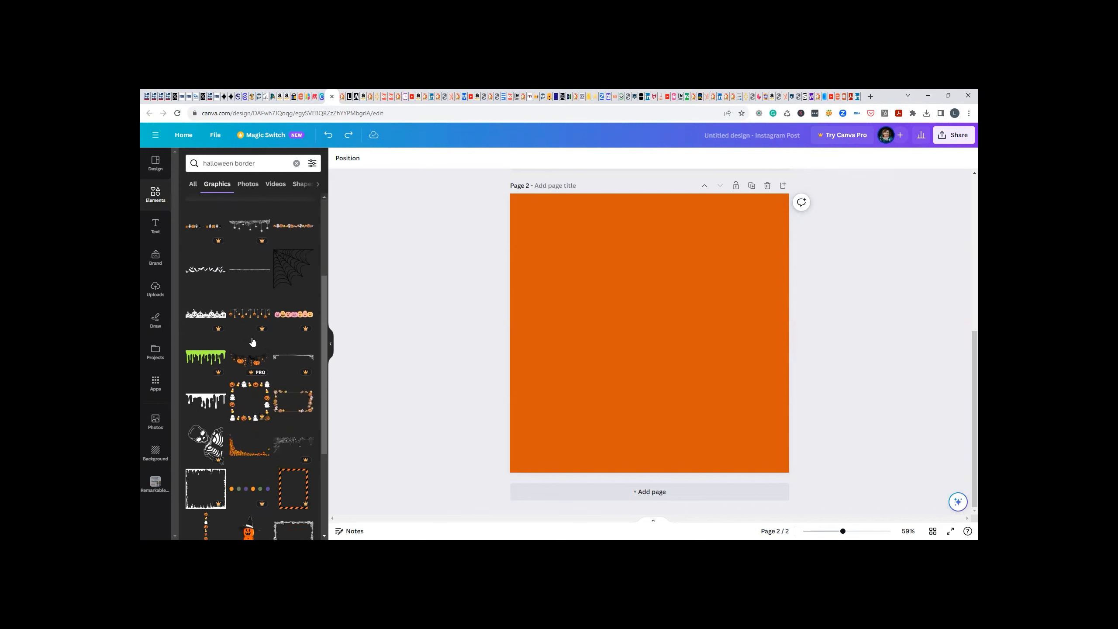
click(235, 315)
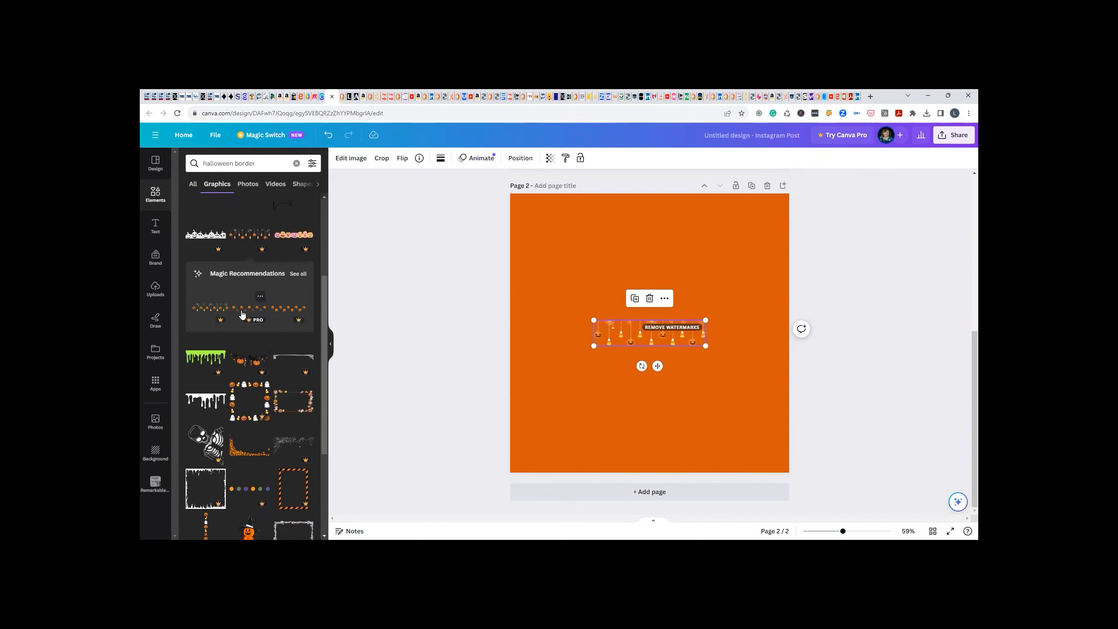
drag(591, 345, 533, 399)
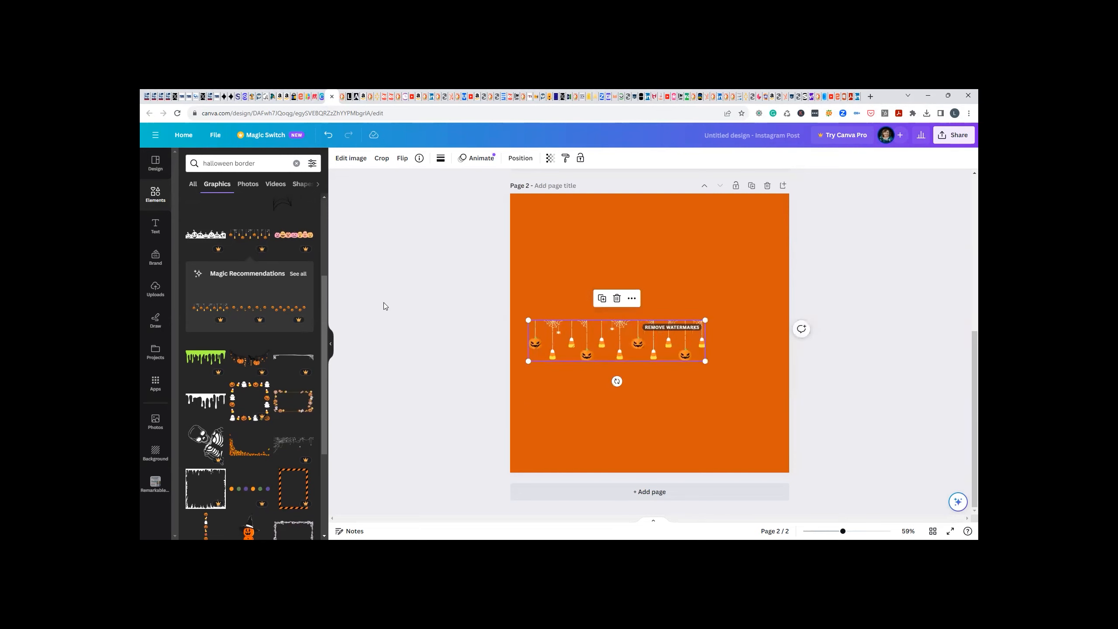
key(ctrl+z)
key(ctrl+z)
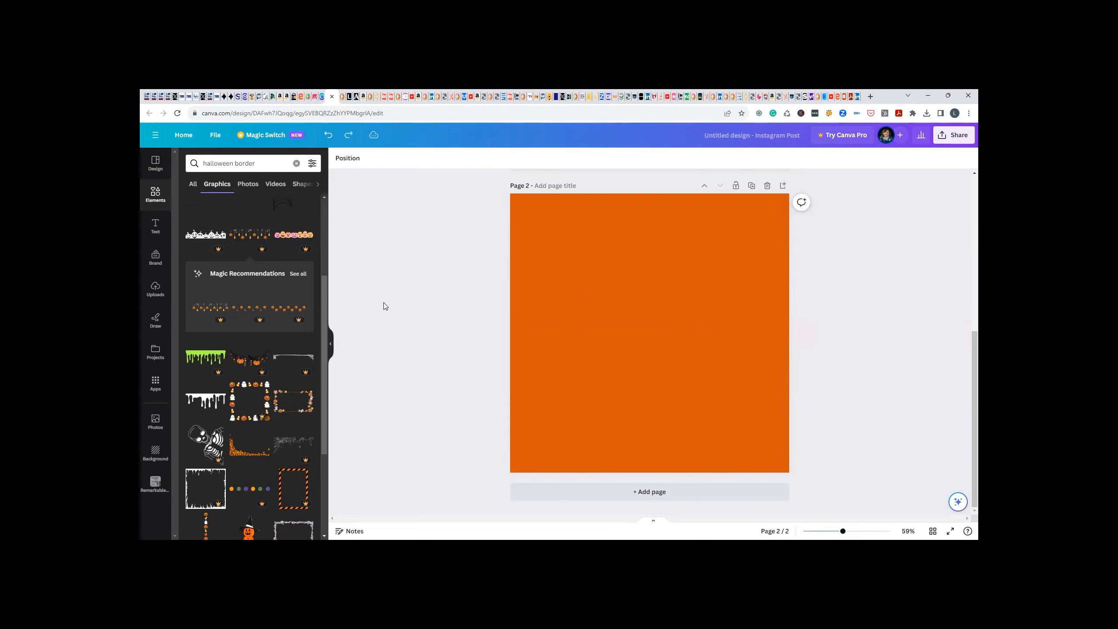
Add the autumn-leaves corner graphic to page 2 and enlarge it in the bottom-left corner to about four-fifths of the page width
click(242, 457)
drag(568, 390, 581, 436)
drag(568, 454, 564, 457)
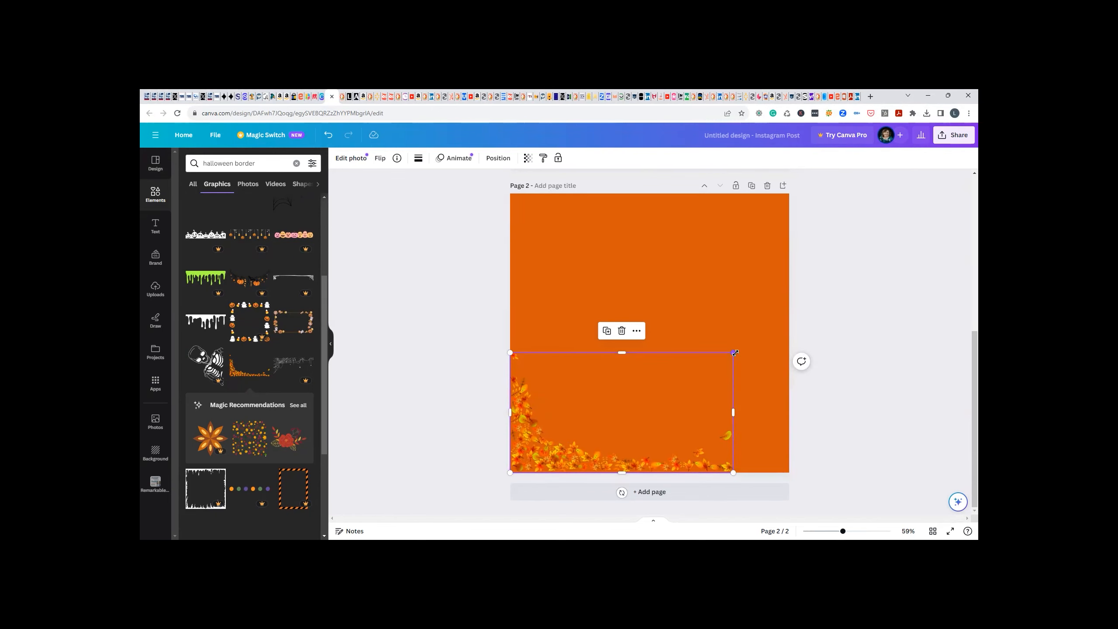
Duplicate the autumn-leaves graphic, flip the copy horizontally and vertically, and fit it into the page's top-right corner
click(606, 331)
drag(629, 384, 653, 276)
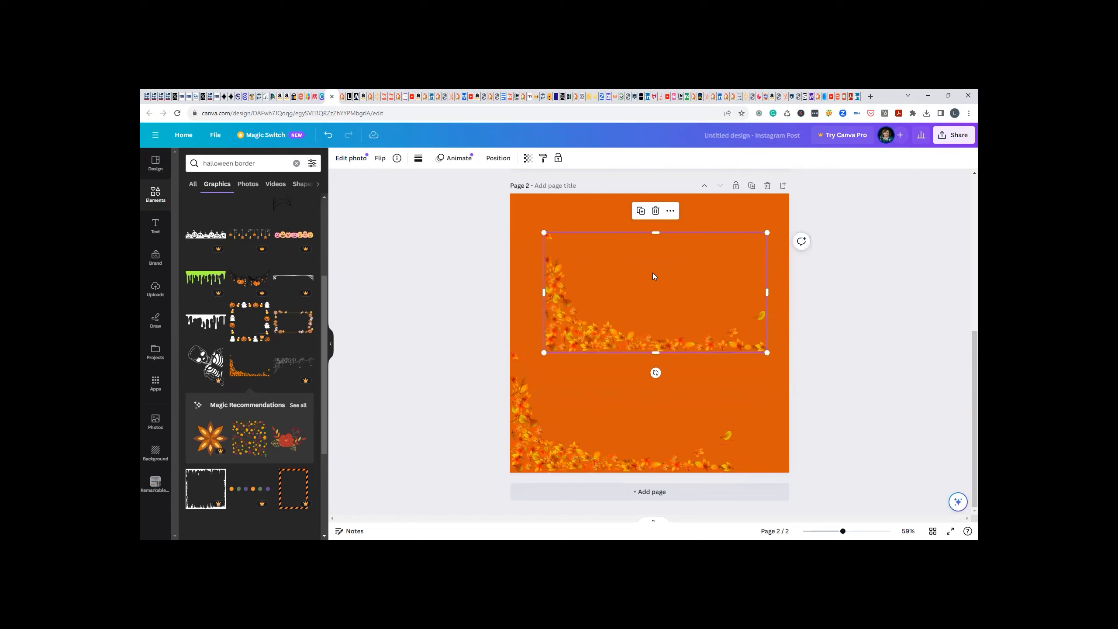
click(380, 158)
click(407, 181)
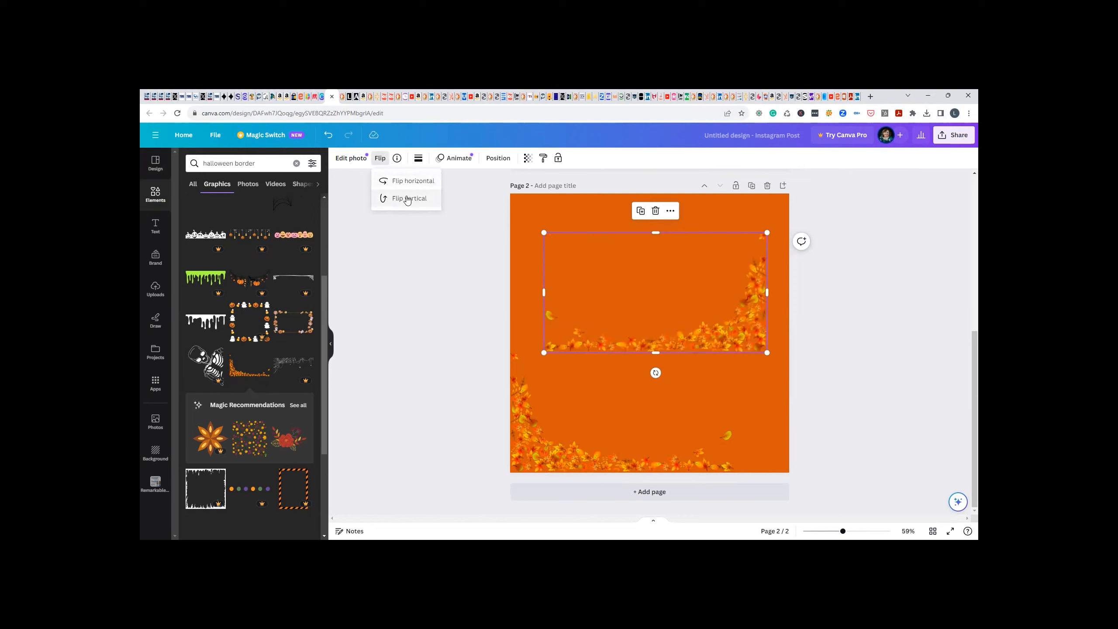
click(407, 199)
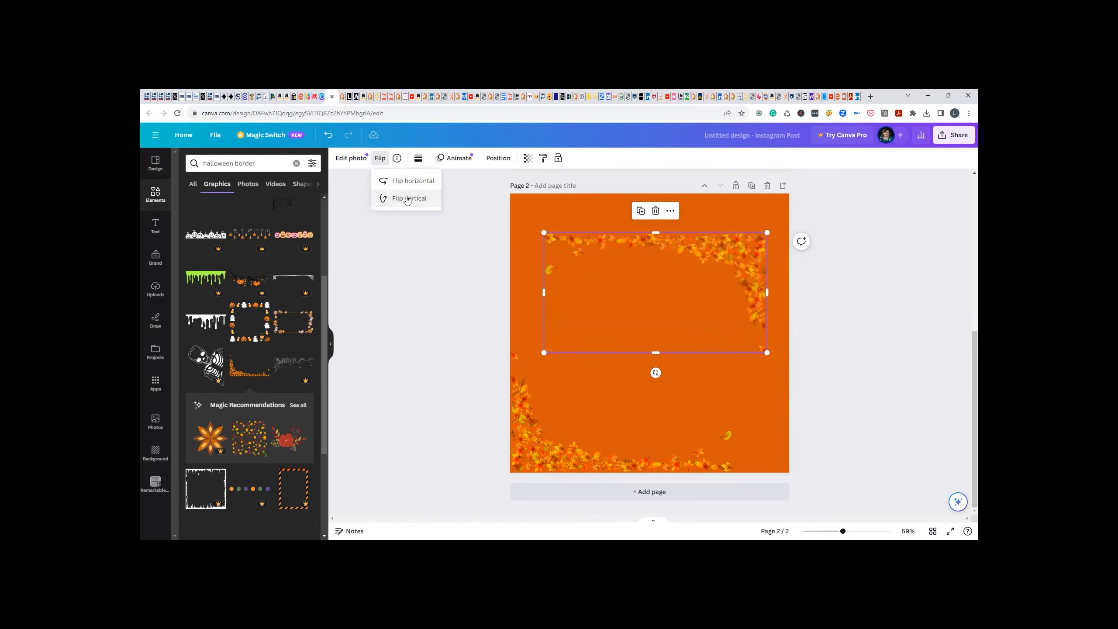
drag(745, 258, 767, 218)
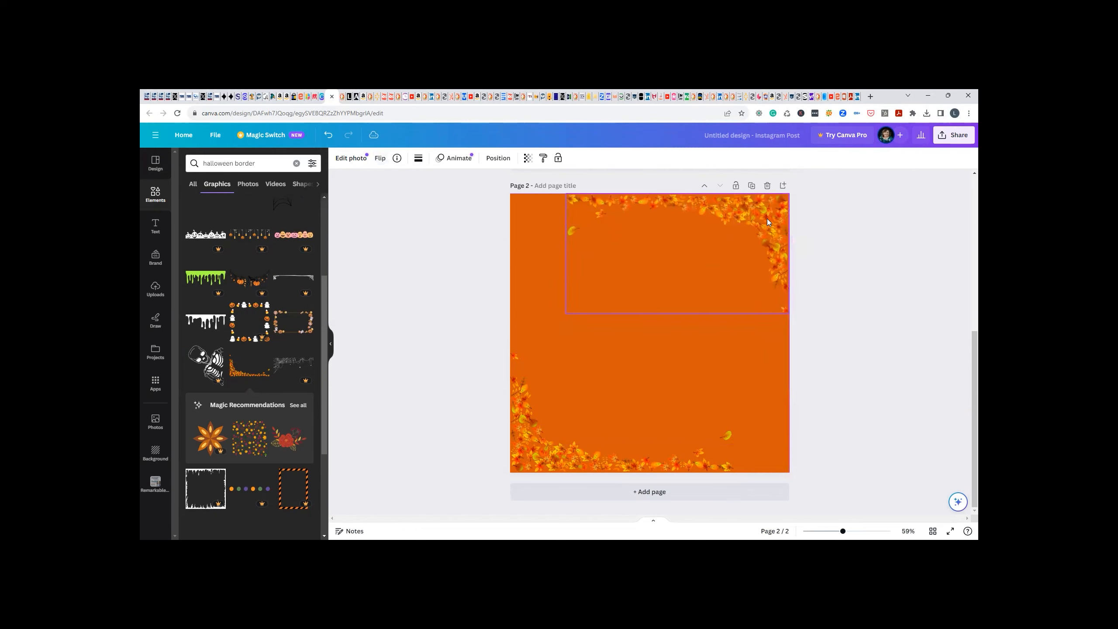
click(842, 284)
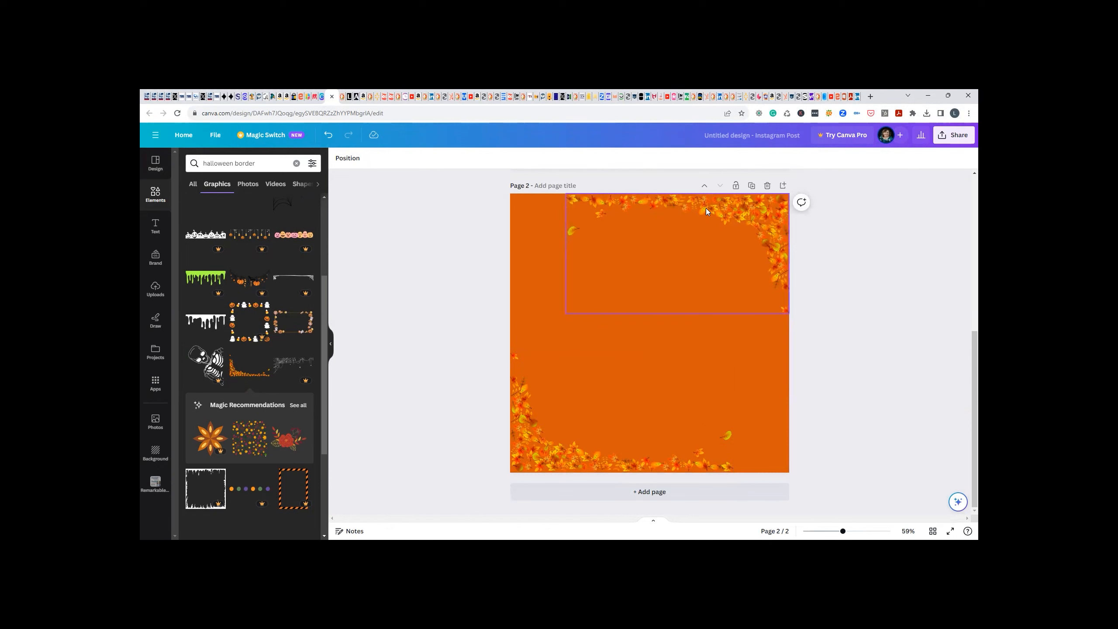
click(617, 247)
click(379, 159)
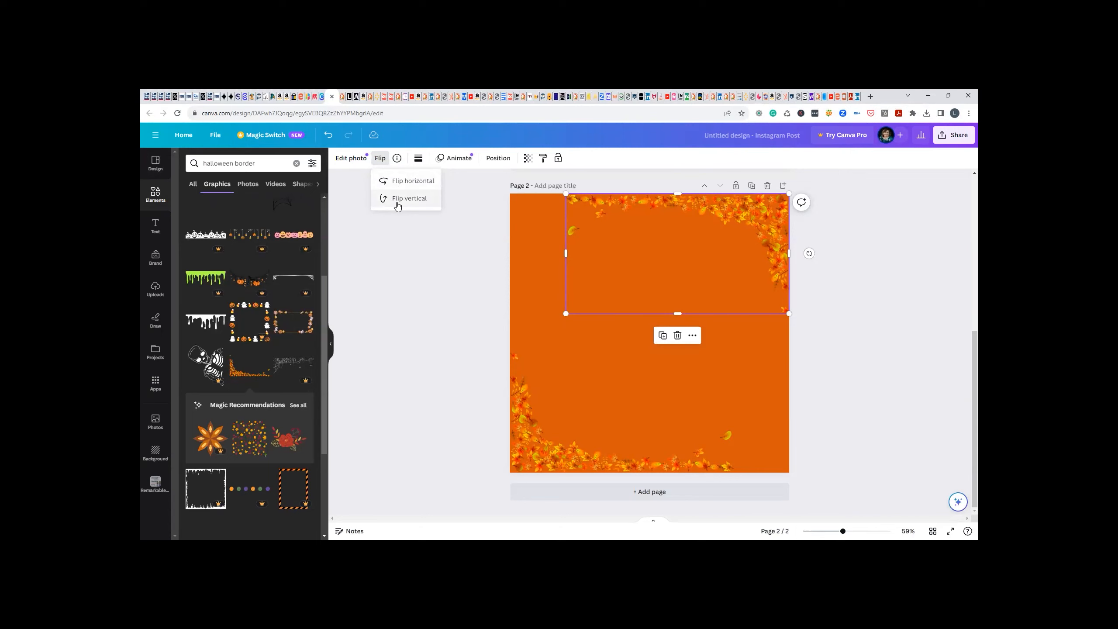
click(397, 251)
click(411, 363)
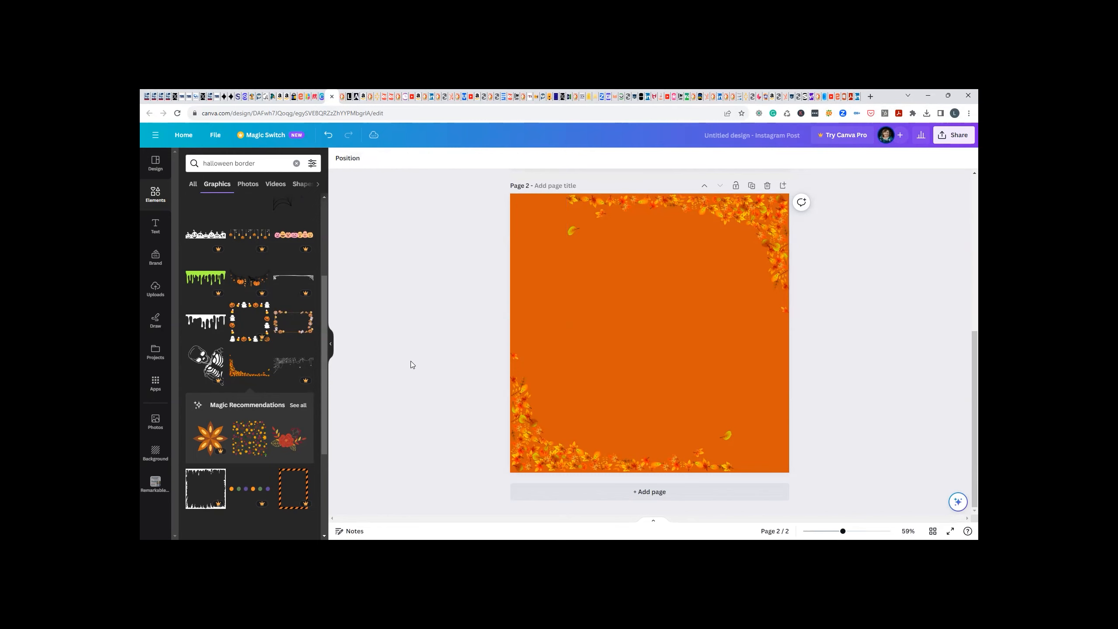
Add the stacked pumpkins with witch hat to page 2, enlarge them to about four-fifths of the page height, and place them on its left side
scroll(235, 314, down, 3)
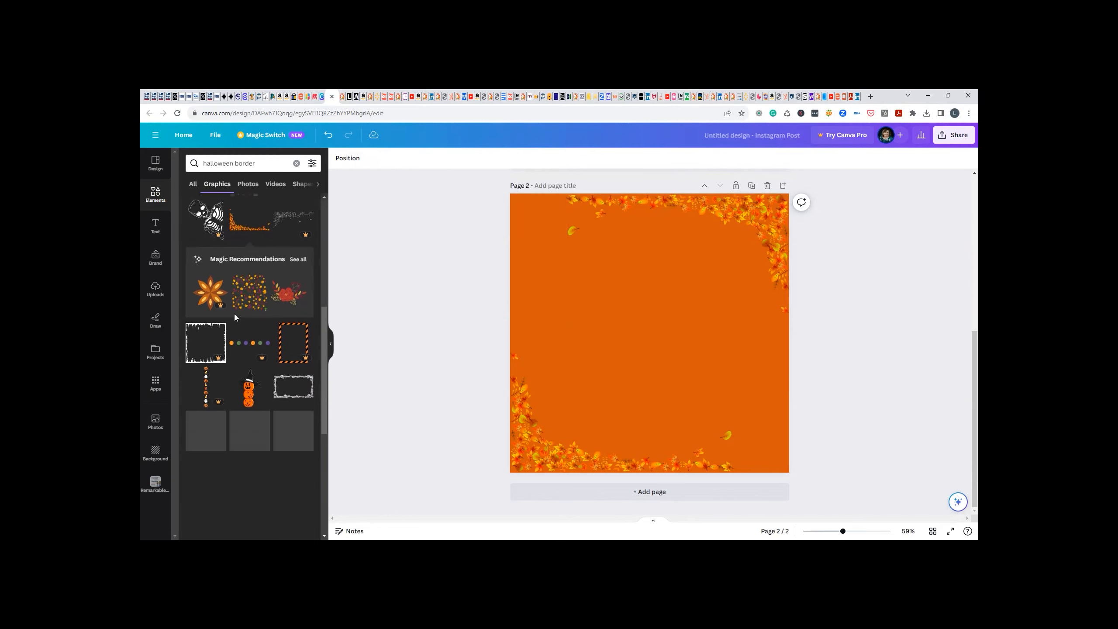
click(246, 395)
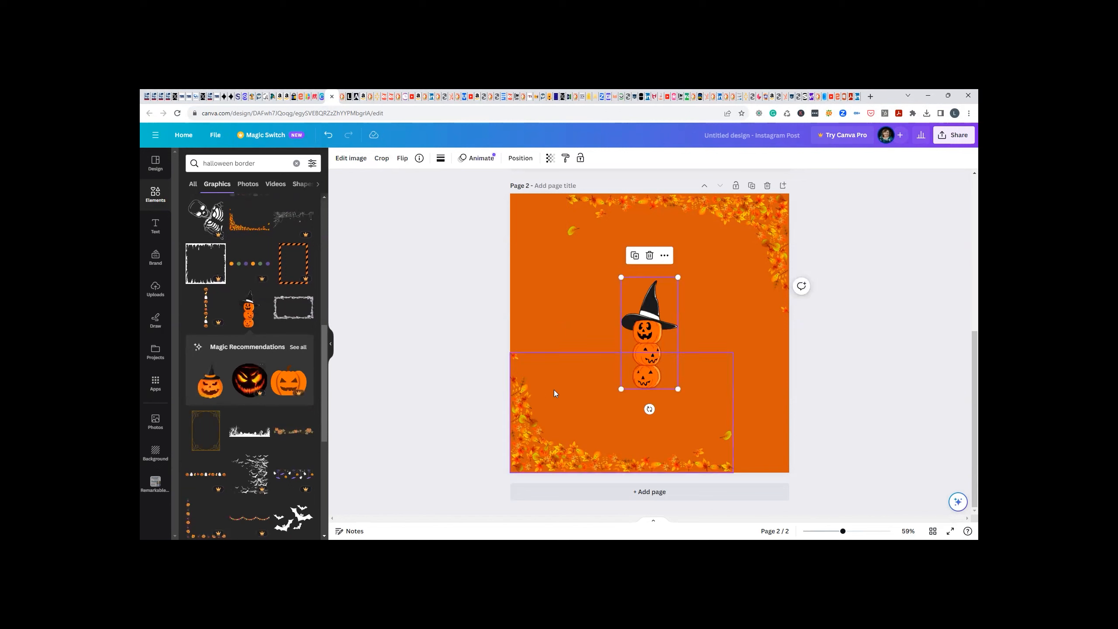
drag(621, 389, 587, 439)
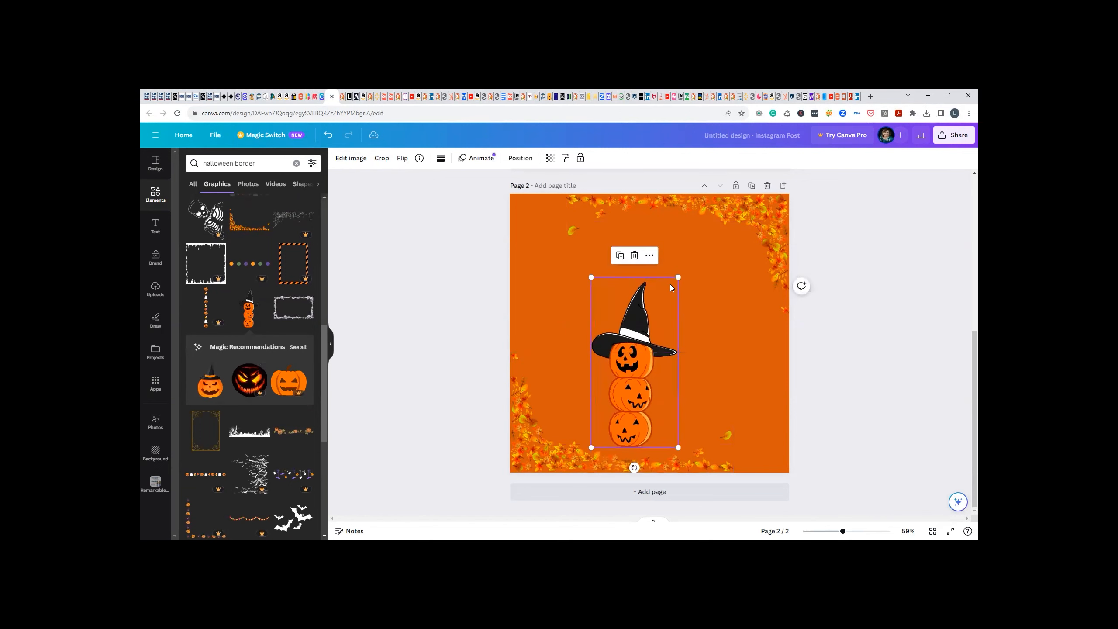
drag(679, 277, 730, 233)
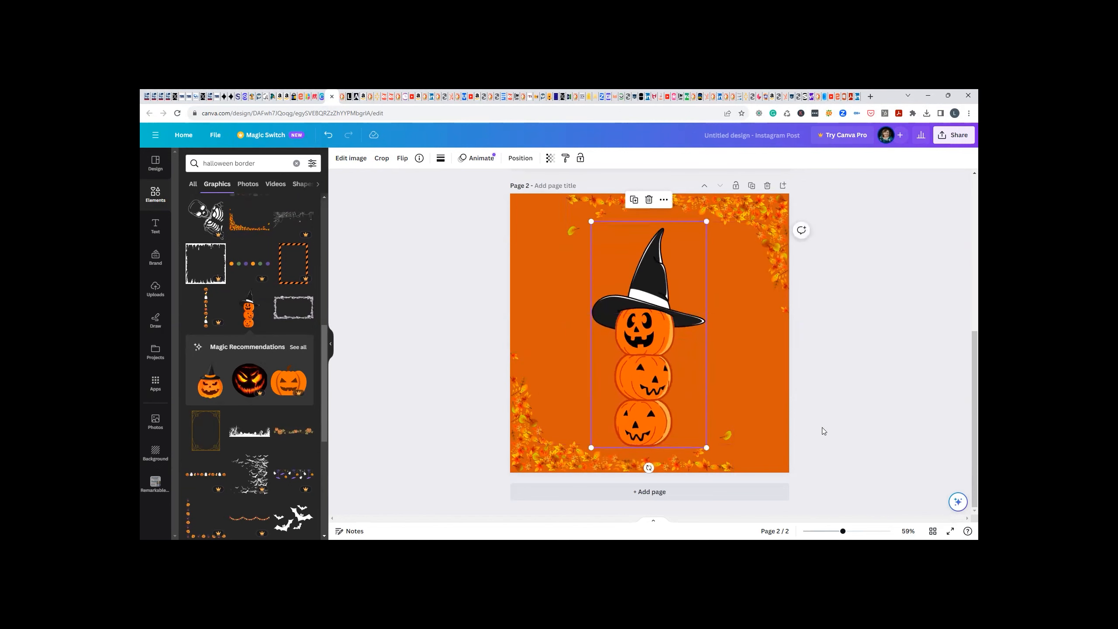
click(387, 397)
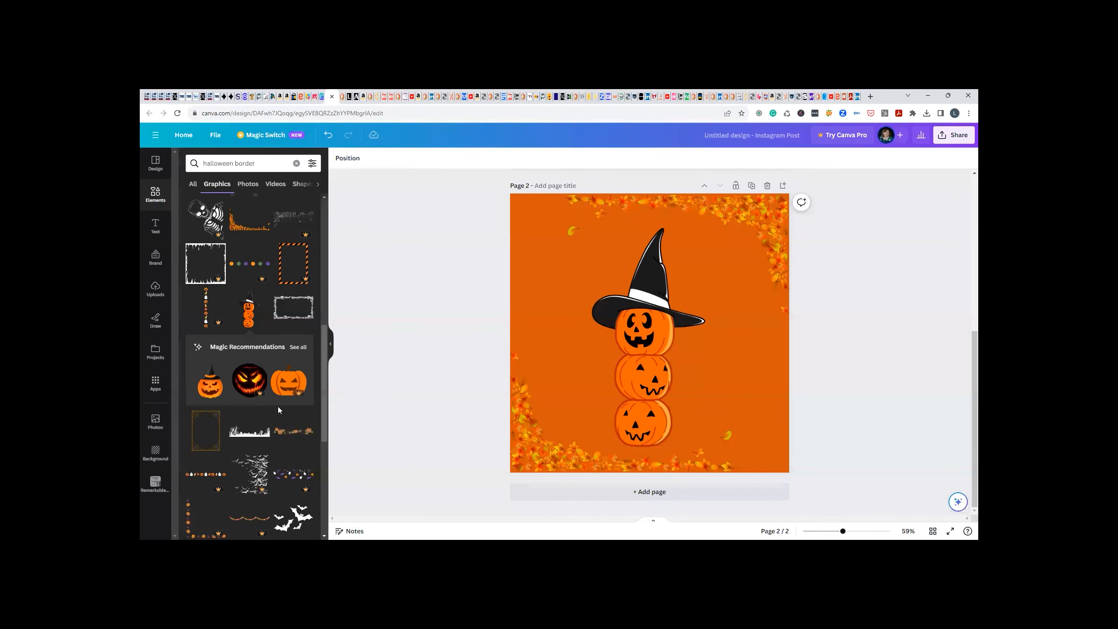
drag(645, 320, 570, 324)
click(358, 379)
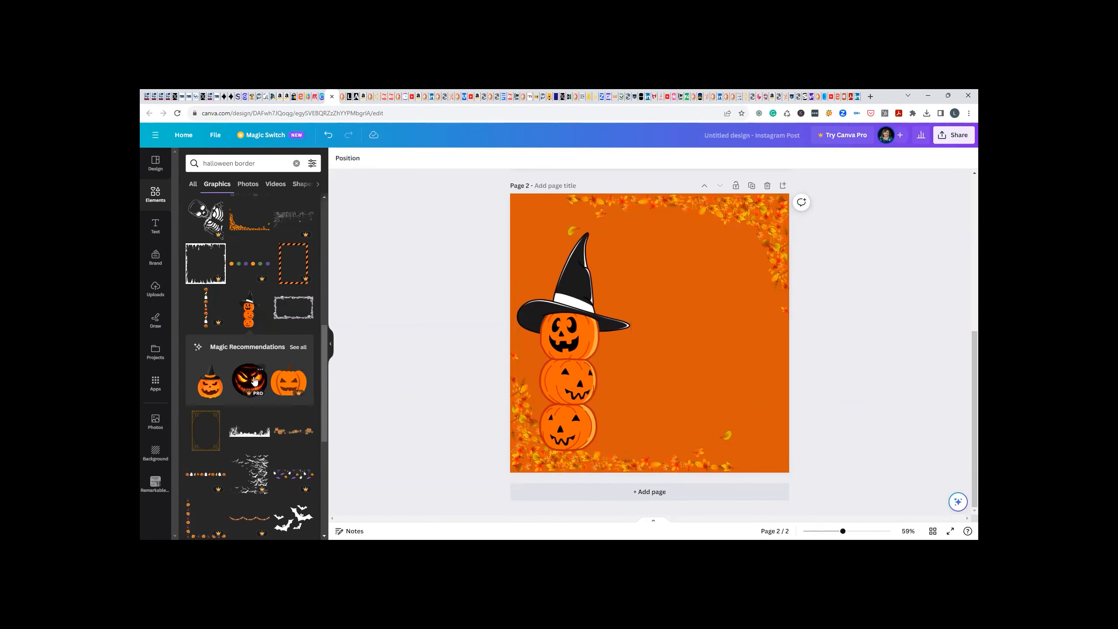
Try the glowing jack-o'-lantern and the single witch-hat pumpkin beside the pumpkin stack, and undo both additions
click(250, 380)
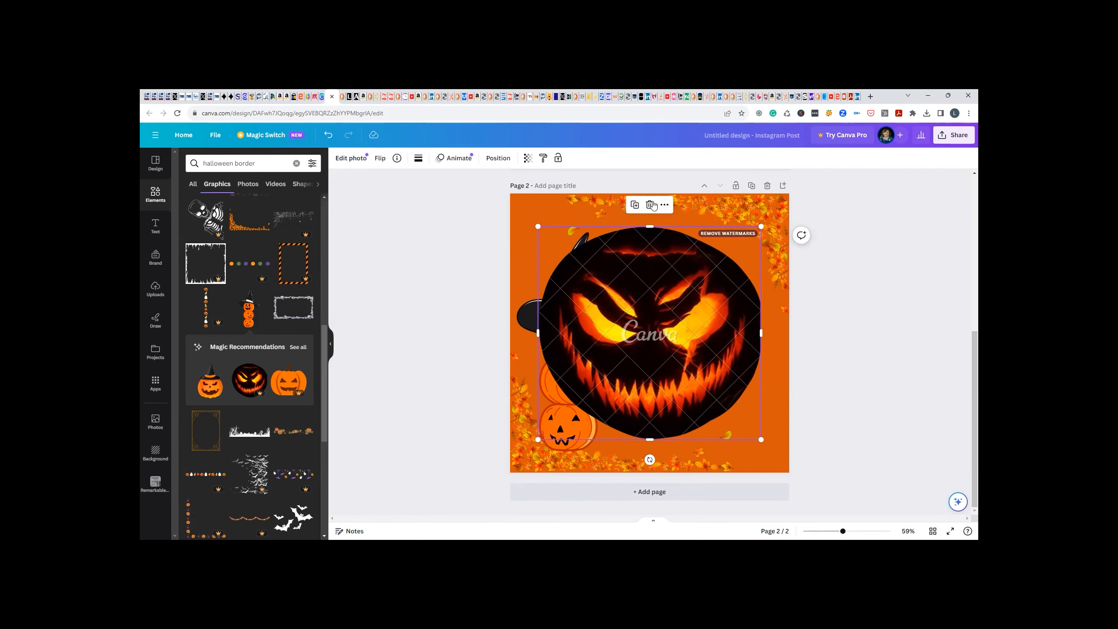
key(ctrl+z)
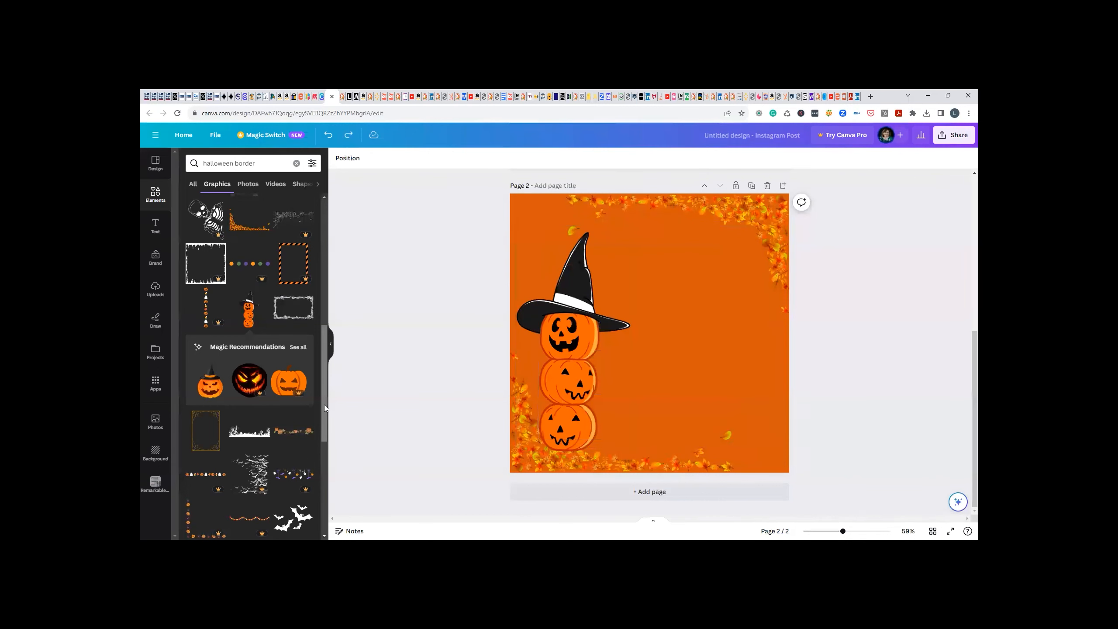
click(213, 387)
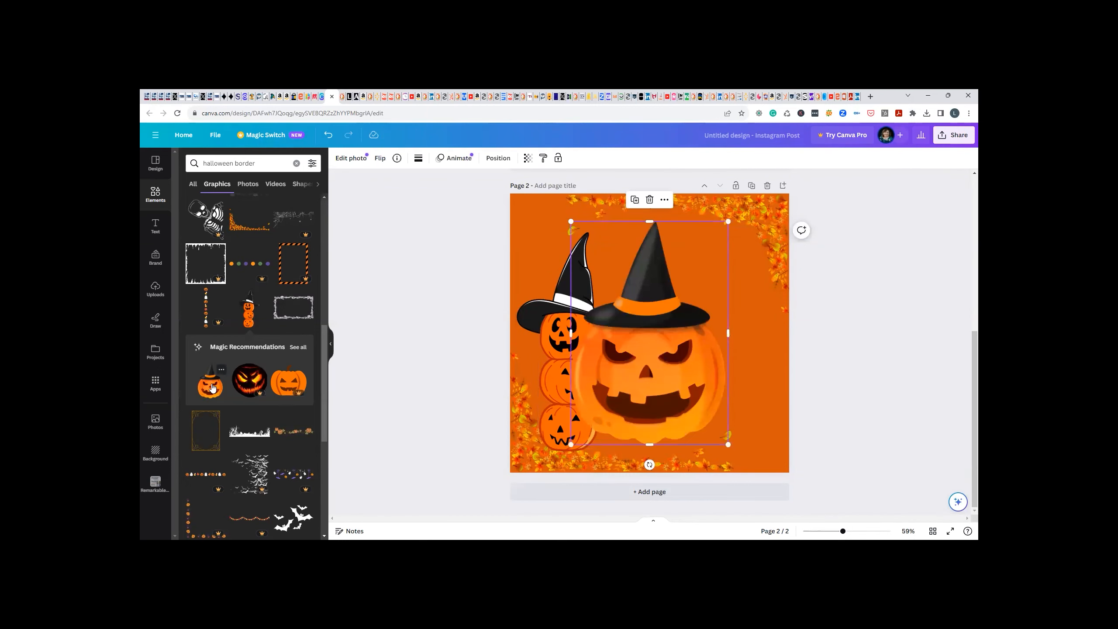
drag(692, 358, 731, 355)
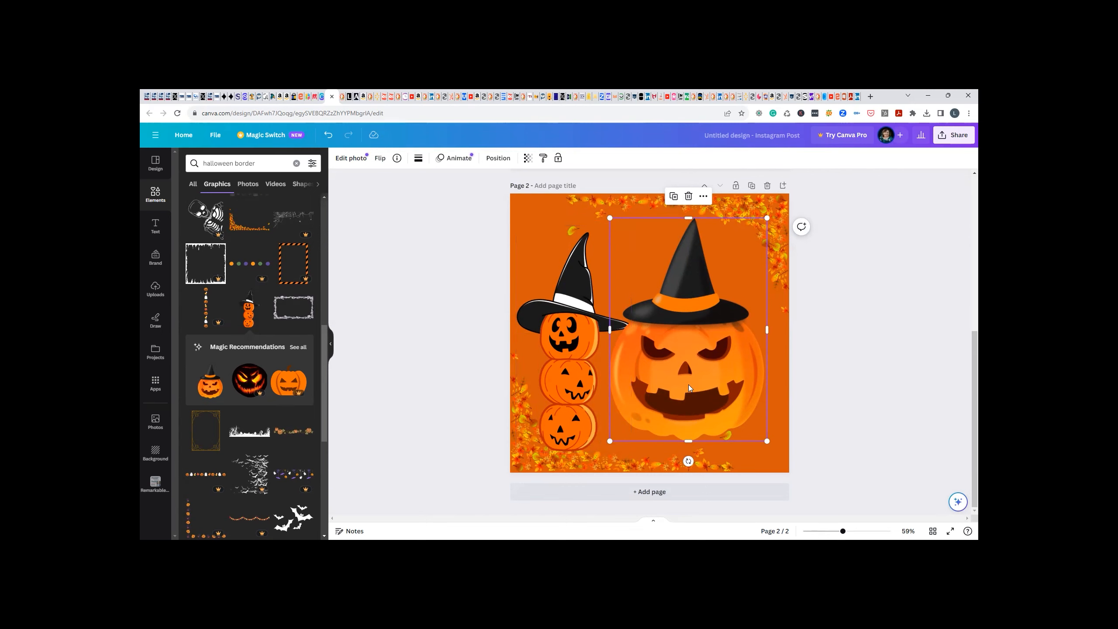
key(ctrl+z)
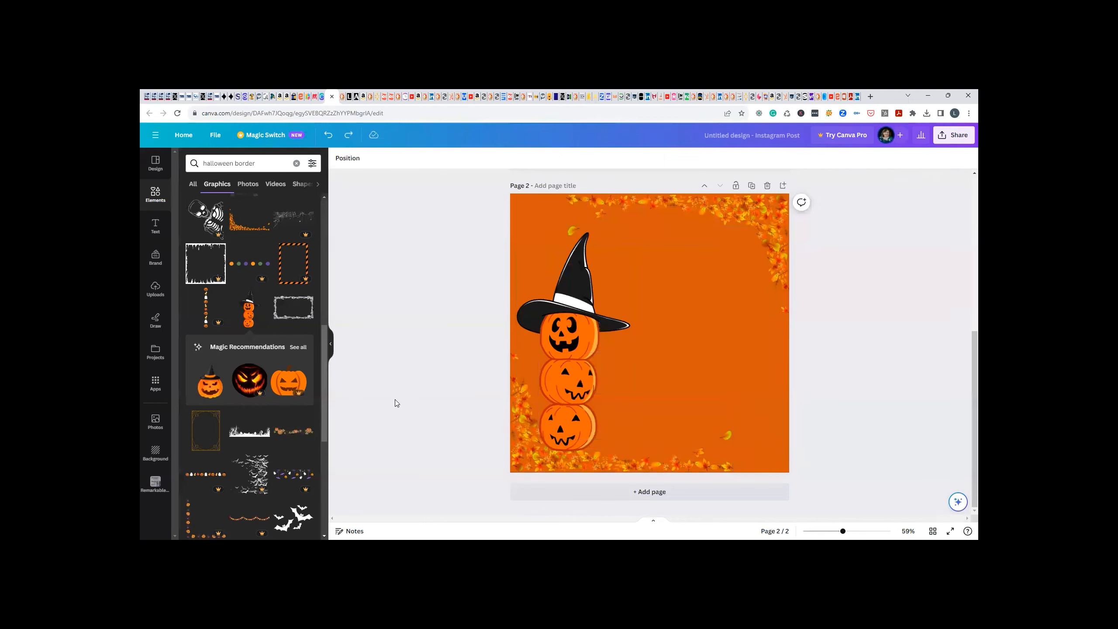
Add the flying-bats graphic to page 2 and place it in the empty area right of the pumpkin stack
scroll(254, 415, down, 5)
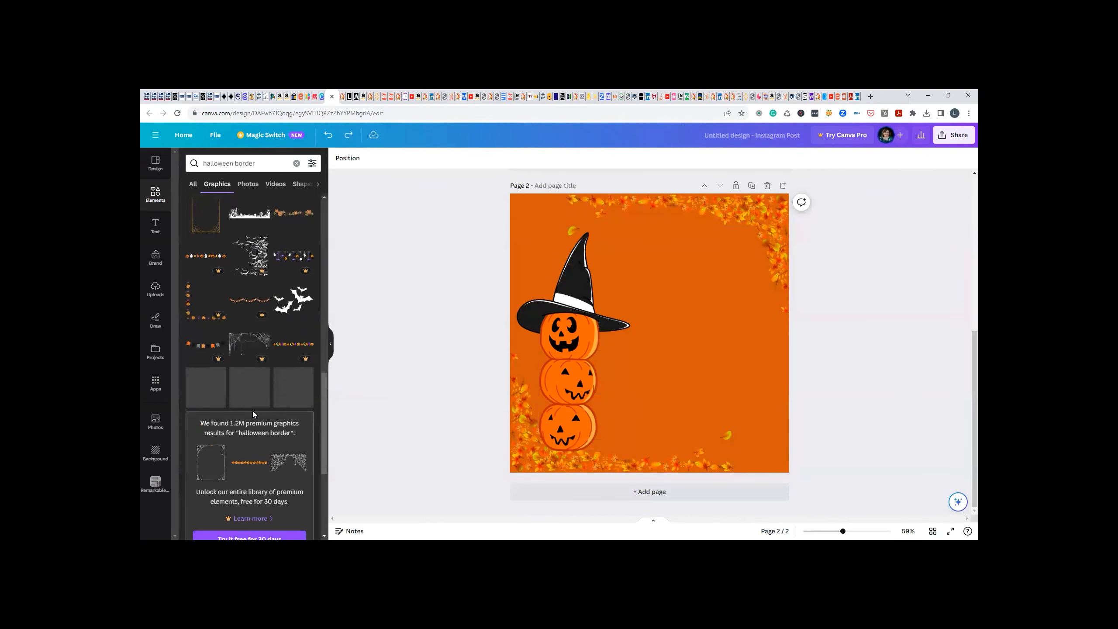
click(302, 299)
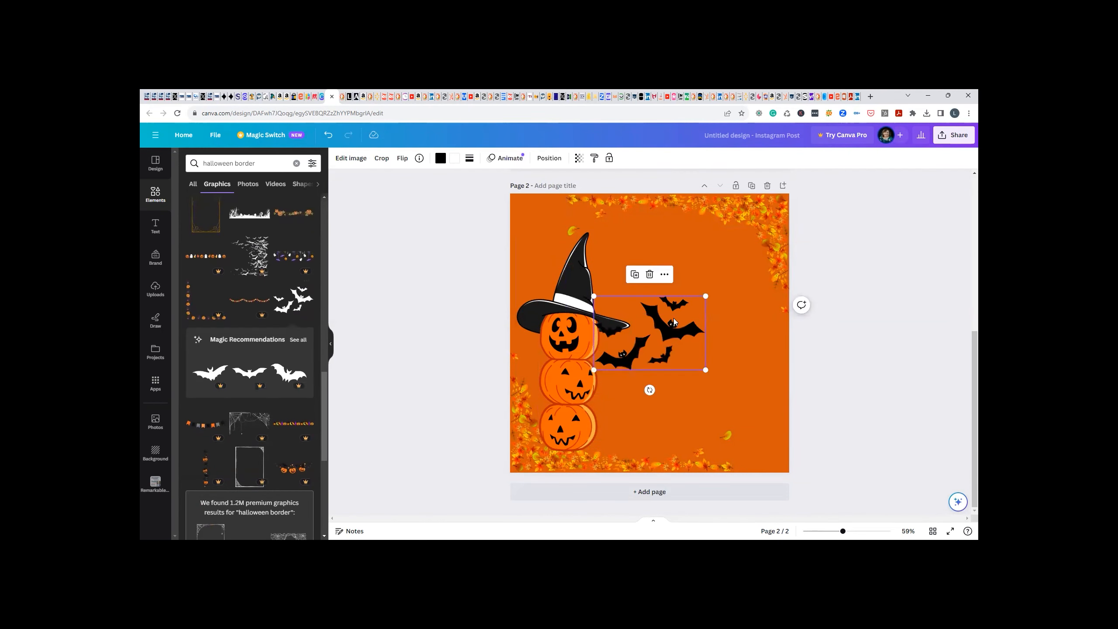
drag(671, 333, 723, 327)
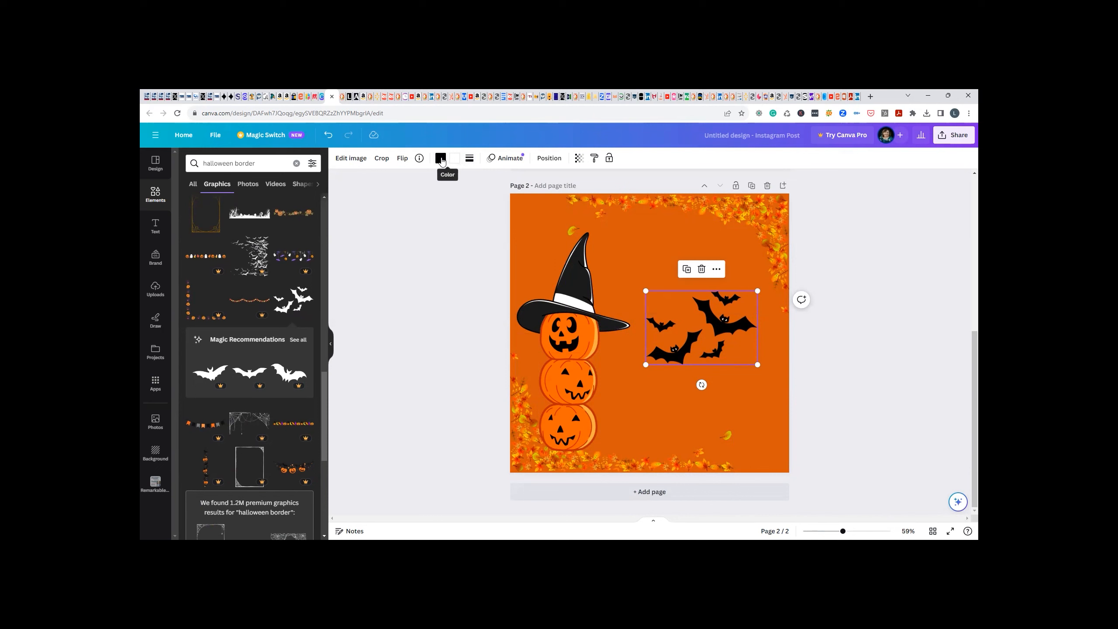
Try orange, yellow and red shades on the bats graphic, and set its colour back to black
click(442, 161)
click(264, 213)
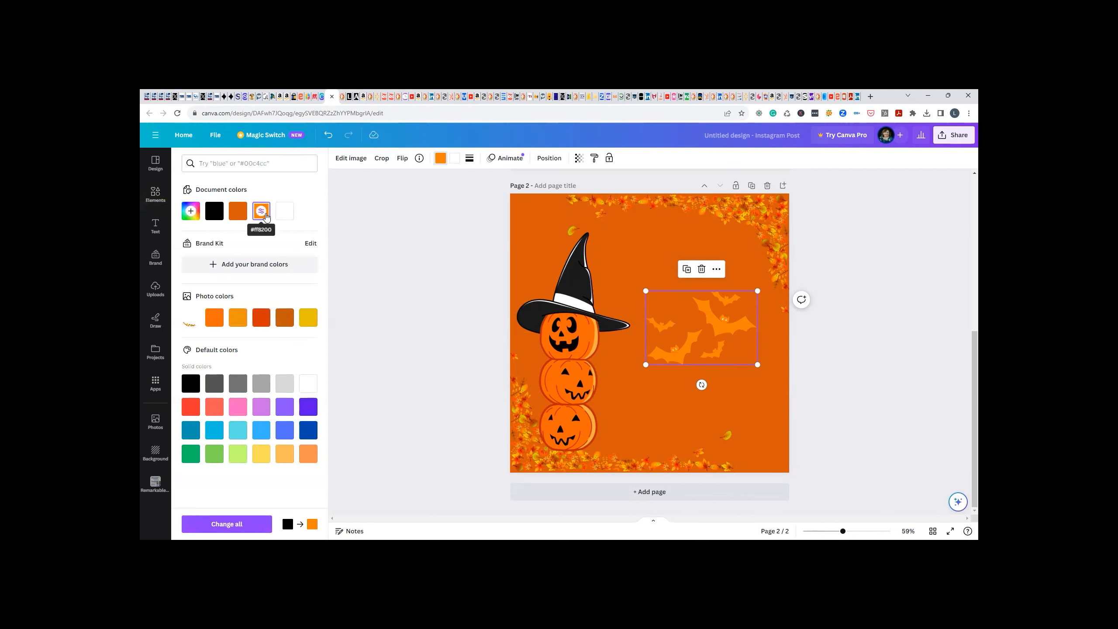
click(238, 211)
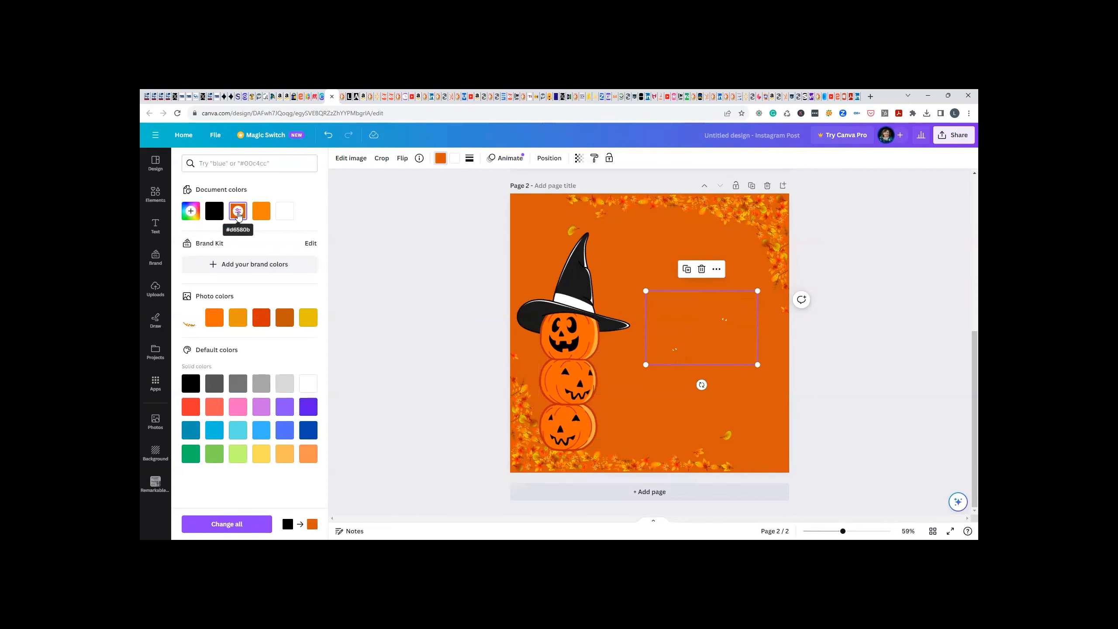
click(308, 317)
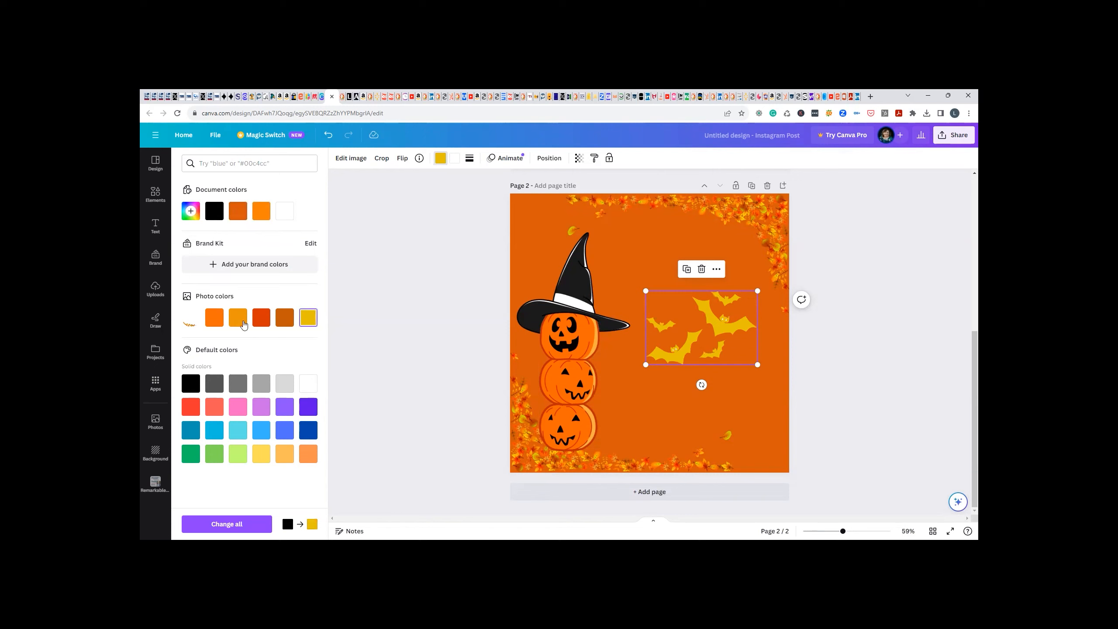
click(238, 318)
click(261, 317)
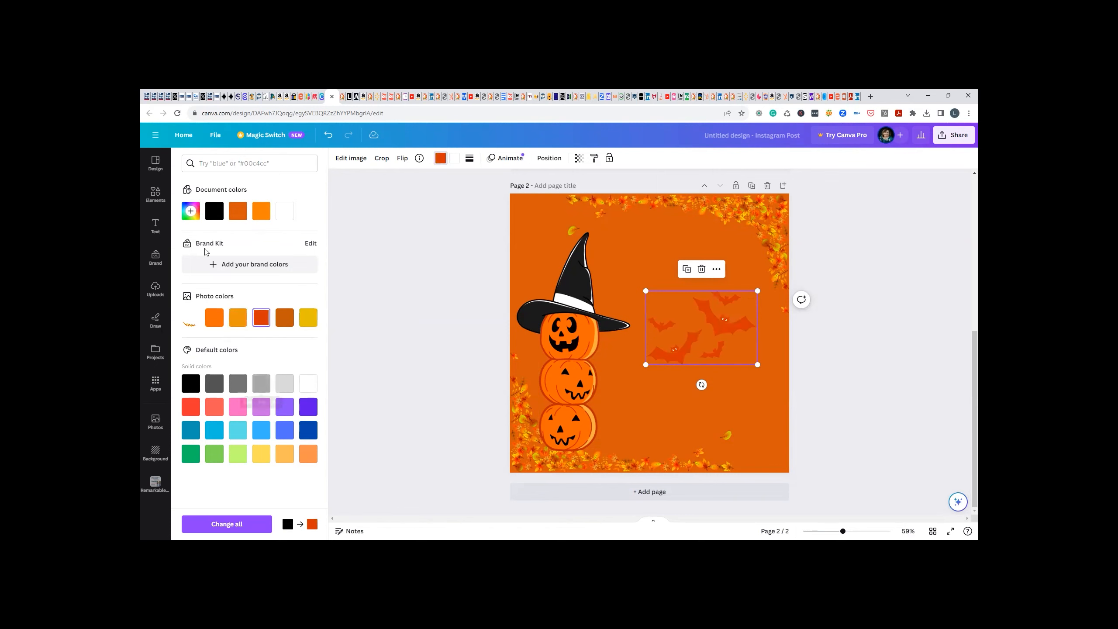
click(213, 215)
click(357, 283)
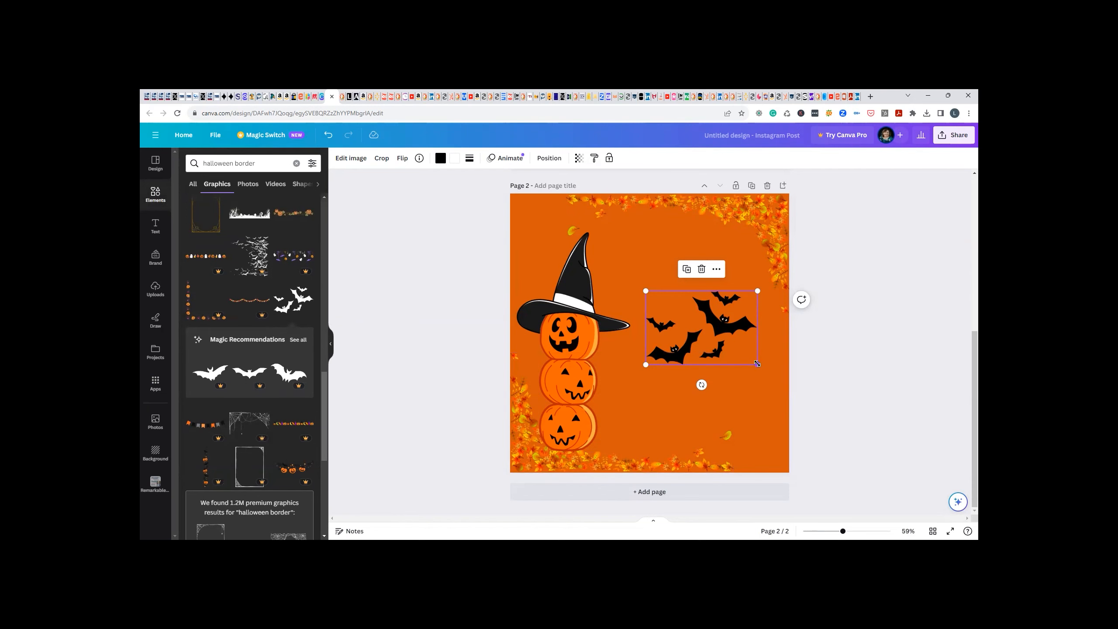
Move the bats into the page's top-right corner and centre the pumpkin stack horizontally on the page
drag(738, 338, 728, 249)
click(575, 350)
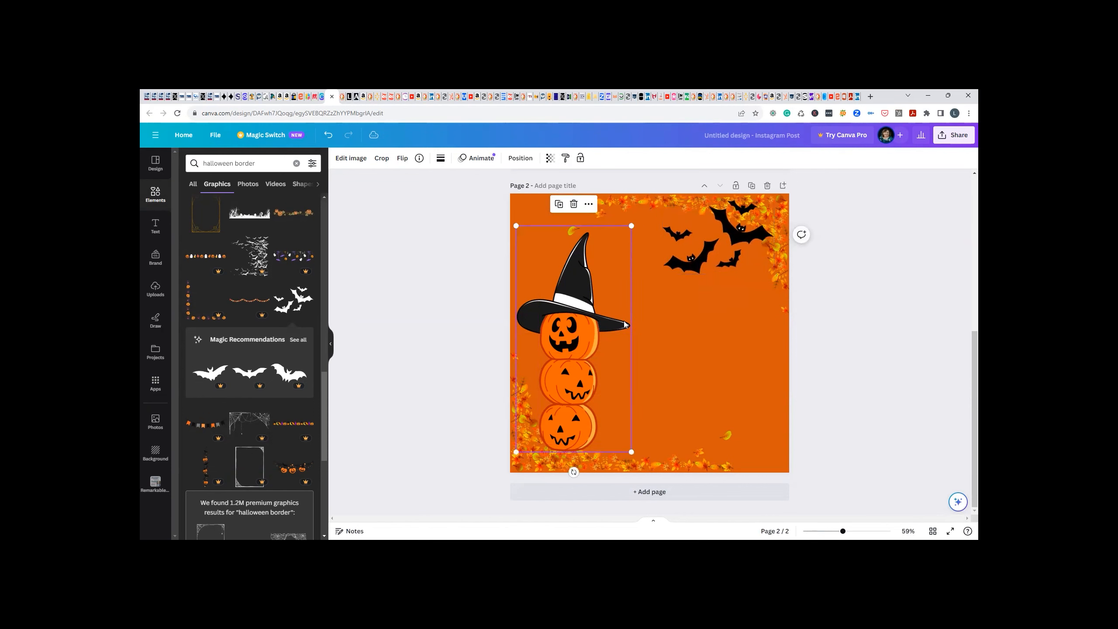
click(519, 158)
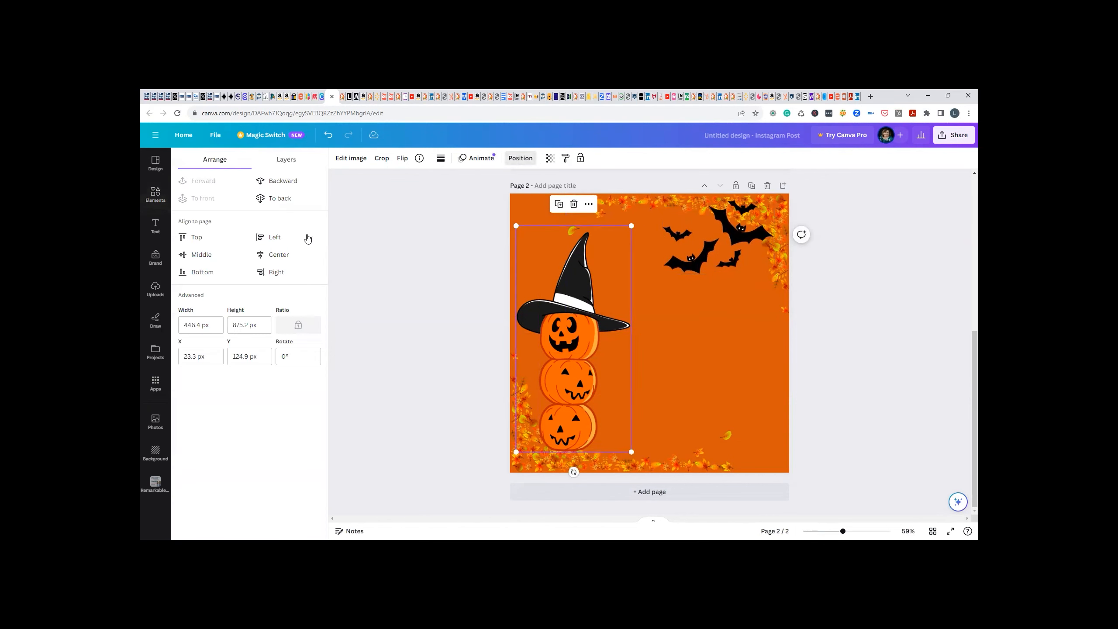
click(283, 254)
Duplicate the bats, shrink the copy to about a quarter of the page width in the bottom-left corner, and flip it horizontally
click(748, 226)
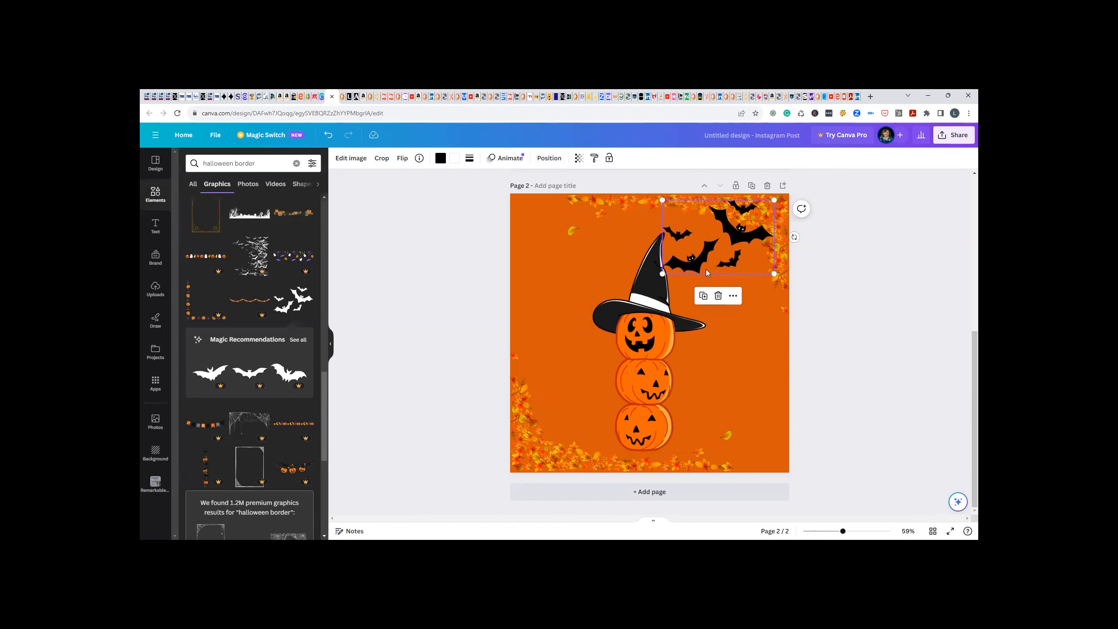
click(704, 296)
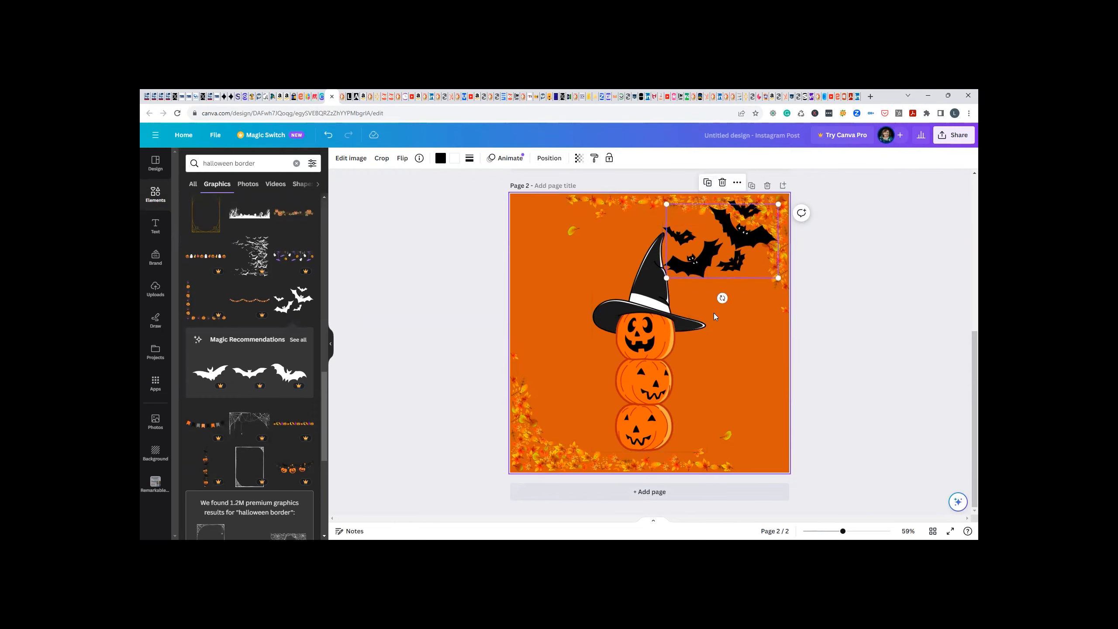
drag(698, 272, 541, 444)
drag(625, 368, 592, 397)
drag(552, 433, 568, 437)
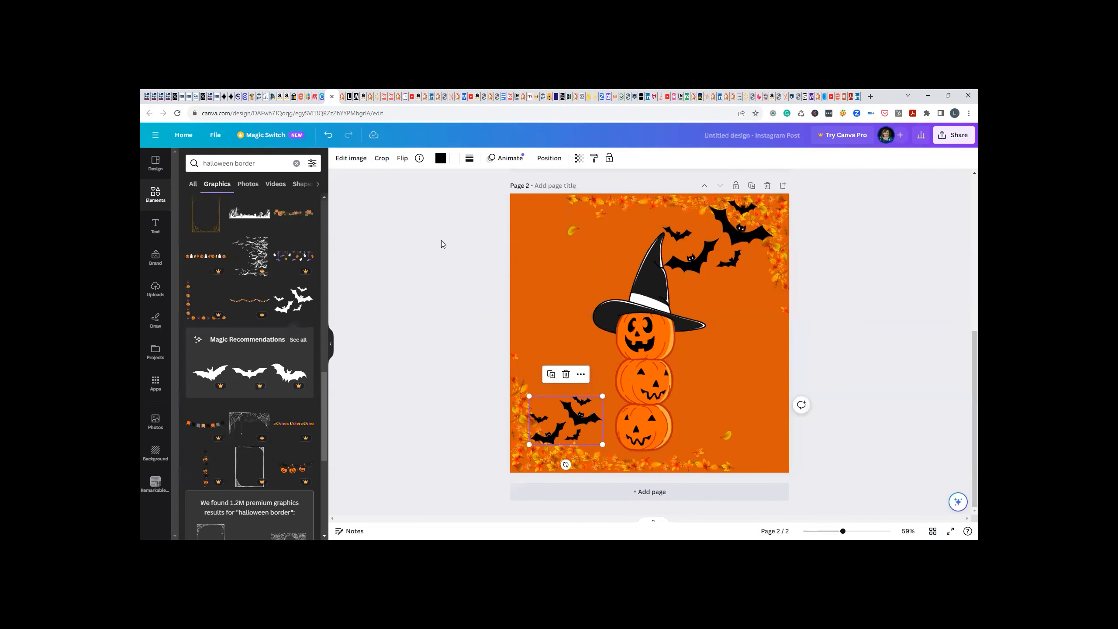
click(401, 159)
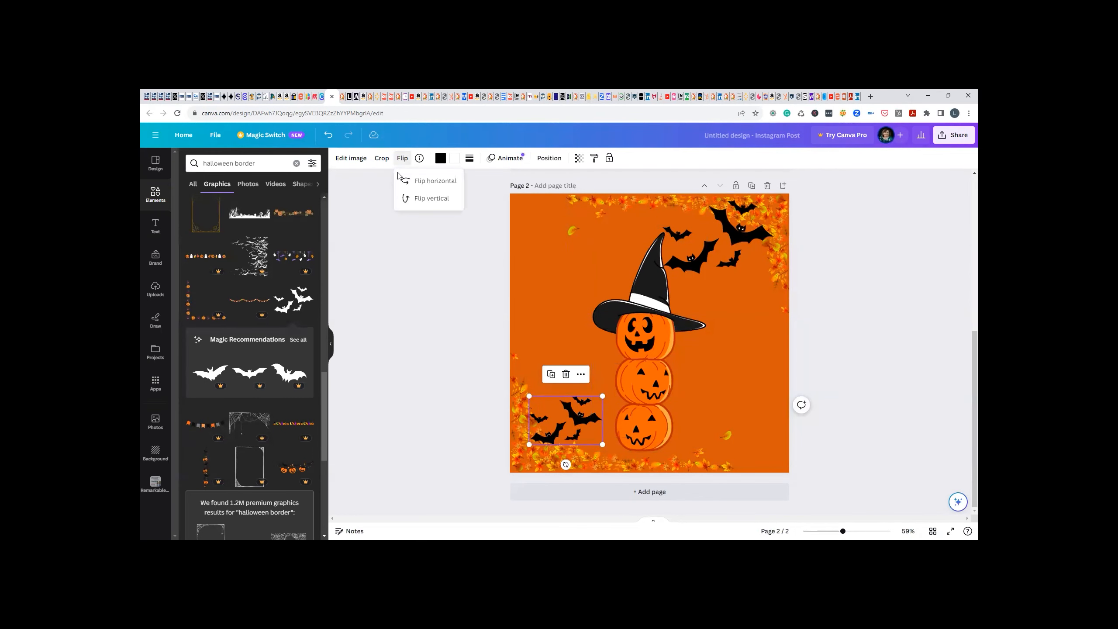
click(431, 181)
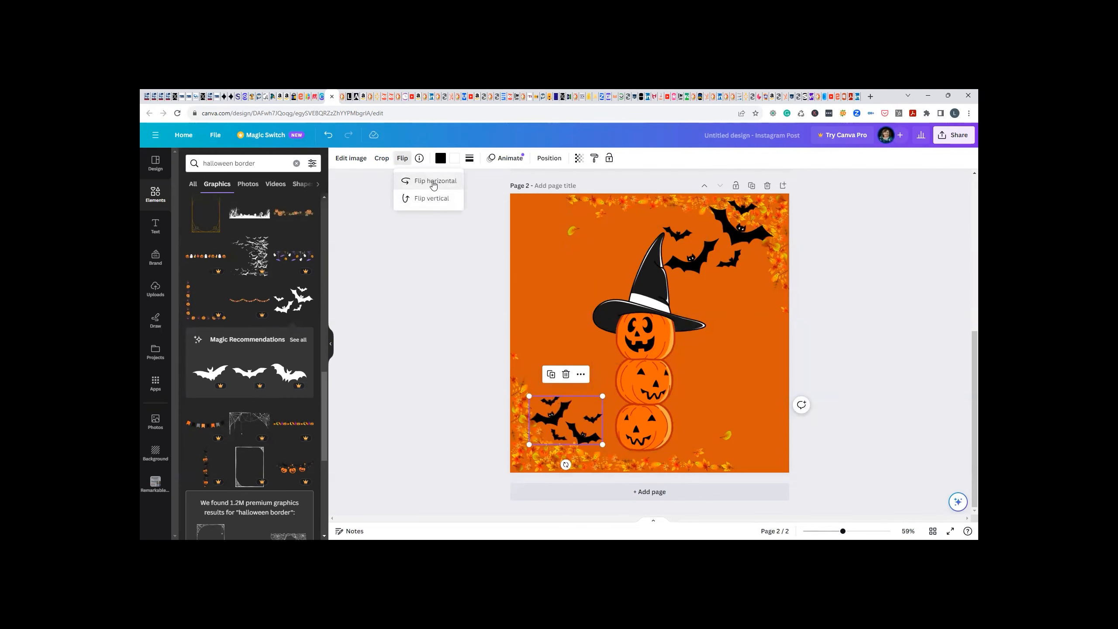
click(432, 350)
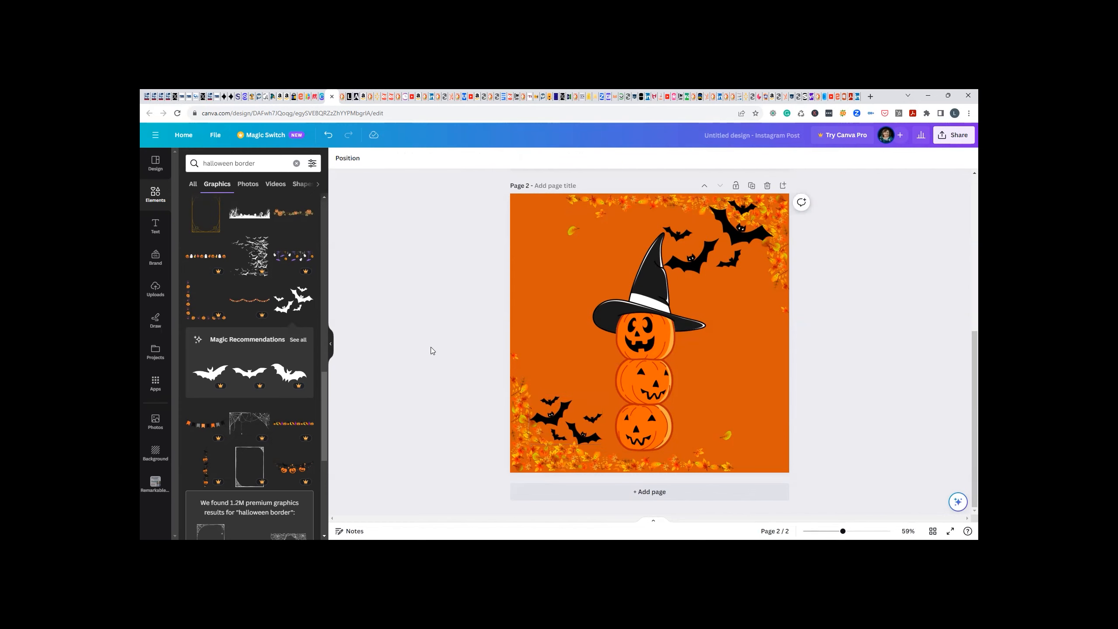
Duplicate the bottom-left bats twice, placing a much smaller copy in the page's top-left corner and a full-size copy just beside it
click(546, 421)
click(555, 378)
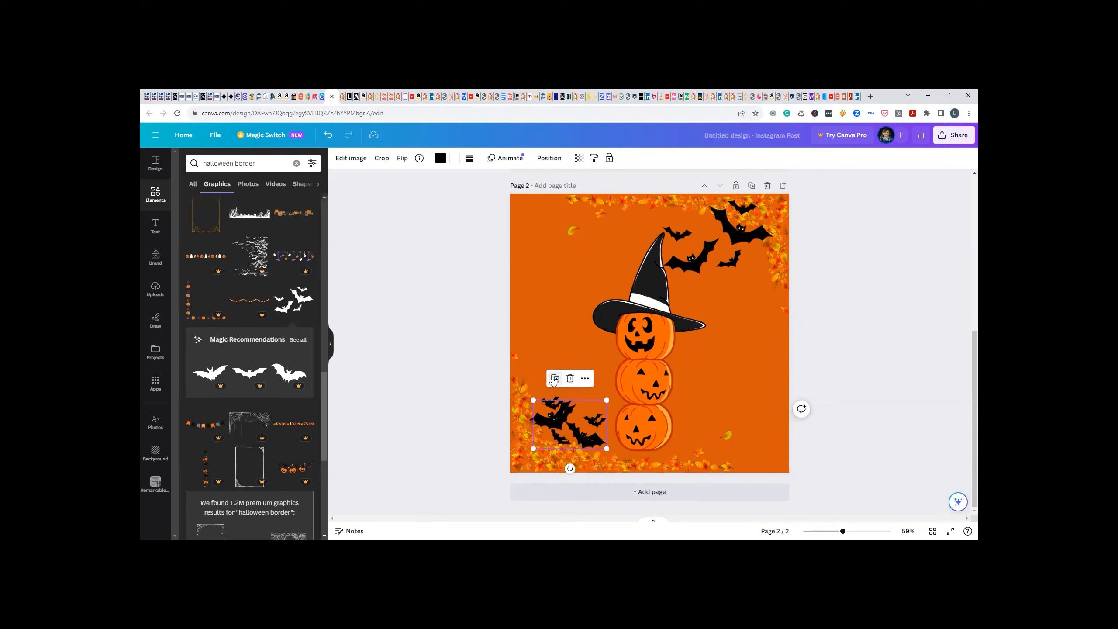
drag(572, 417, 527, 207)
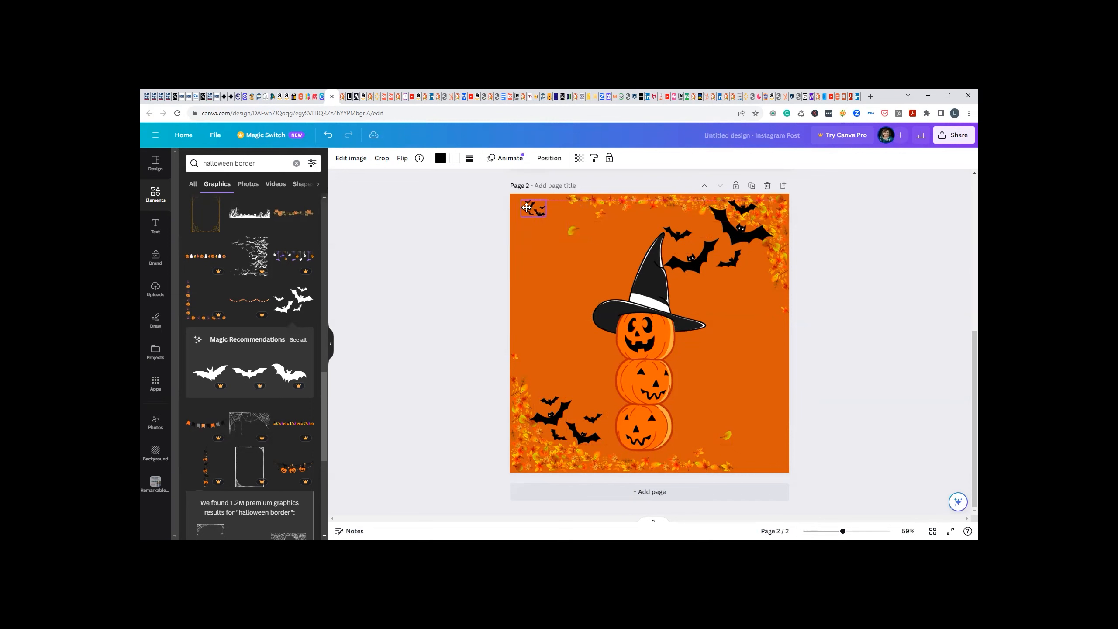
click(451, 312)
click(554, 421)
drag(564, 415, 579, 239)
click(399, 309)
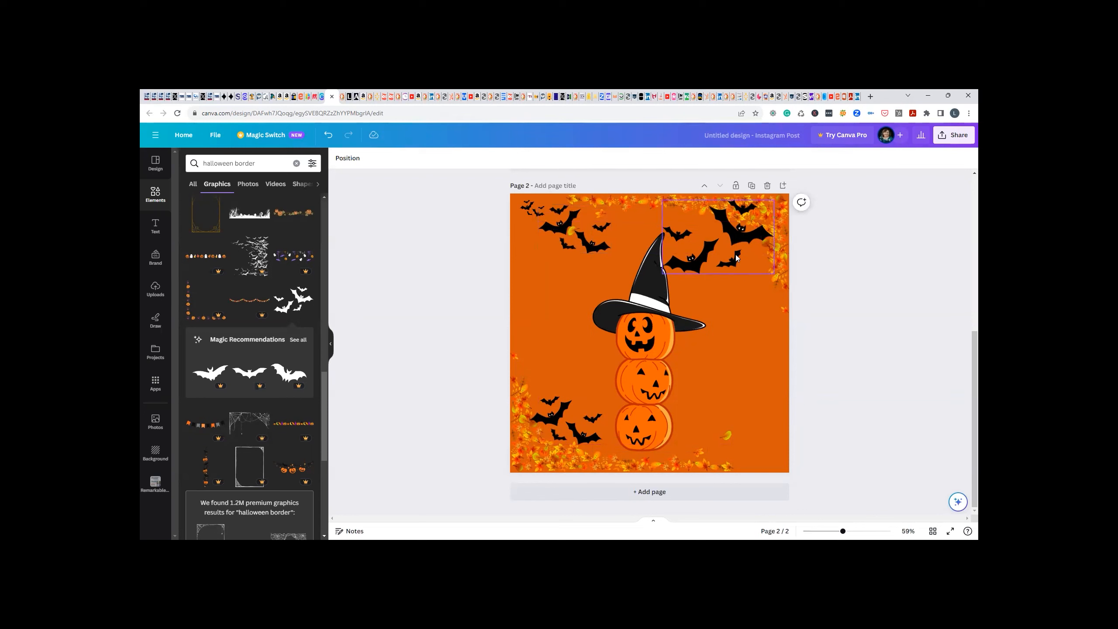
Enlarge the top-right bats slightly and shift them down and right, close to the page's right edge
click(768, 266)
drag(773, 273, 779, 278)
mouse_move(743, 245)
mouse_down()
mouse_move(750, 270)
mouse_move(741, 246)
mouse_up()
click(814, 299)
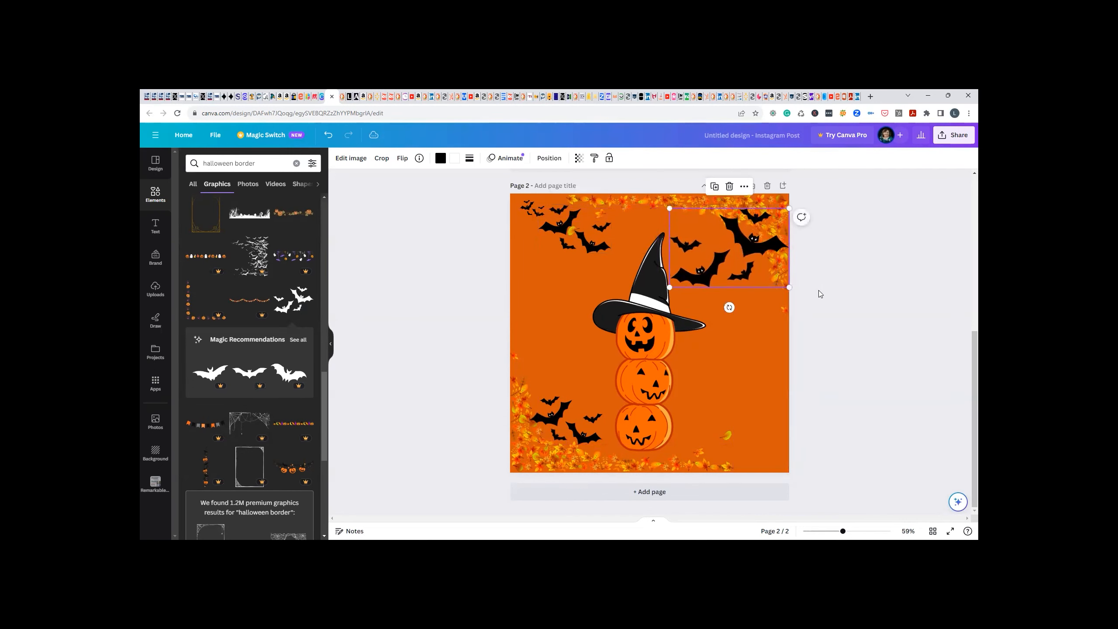
click(818, 290)
drag(707, 280, 702, 280)
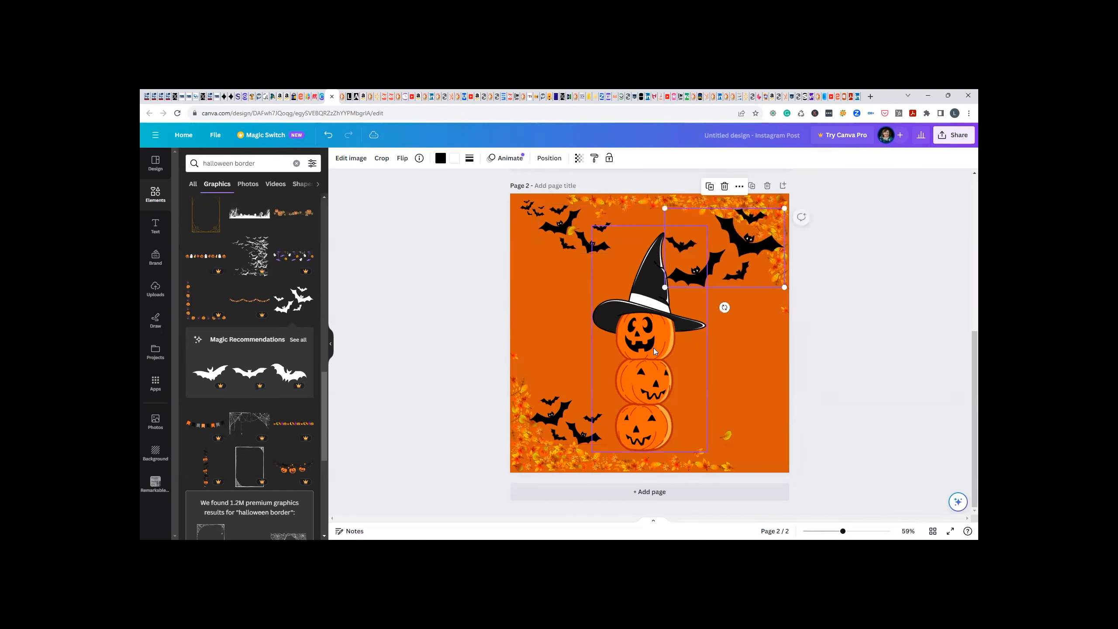
Nudge the pumpkin stack up and left, and move the top-right bats up, enlarging them to just under half the page width
drag(647, 348, 638, 344)
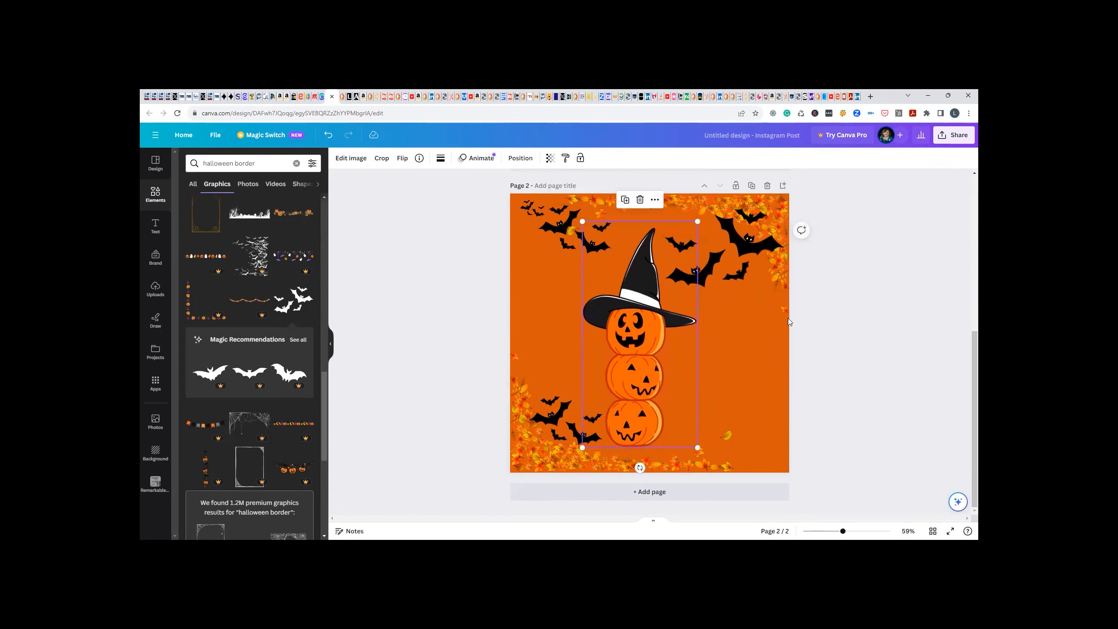
click(835, 317)
drag(745, 253, 753, 240)
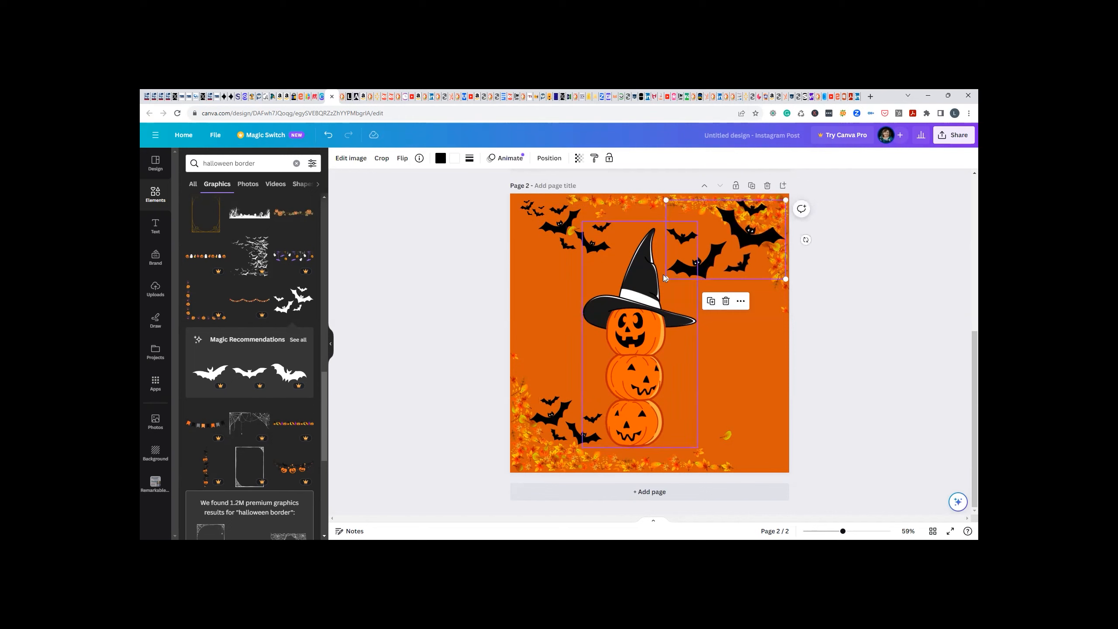
drag(666, 278, 668, 277)
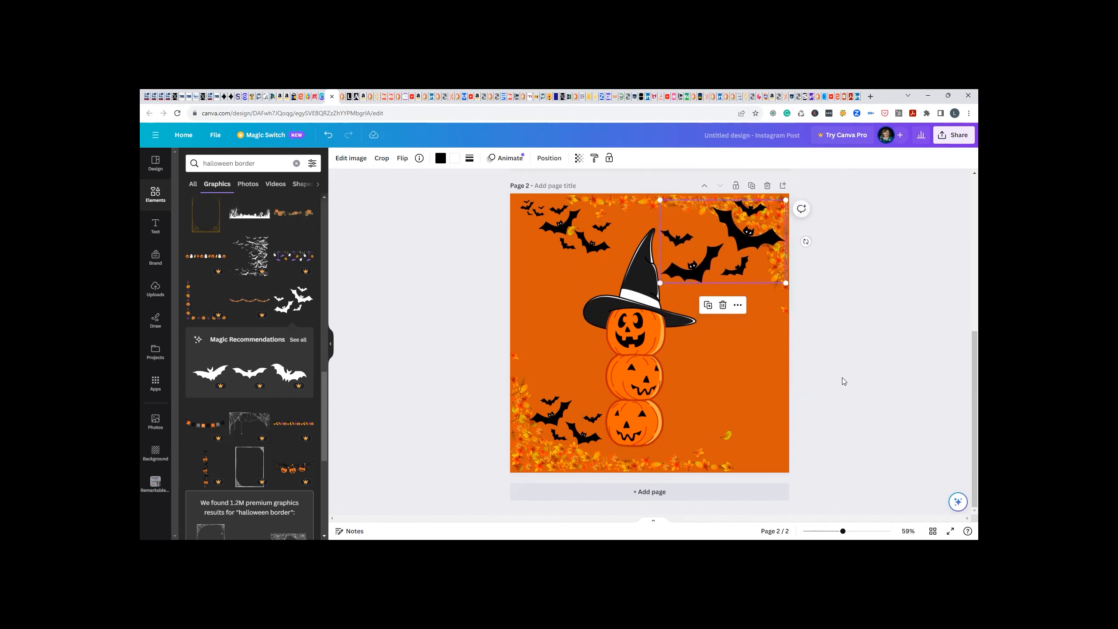
Add a heading reading "Happy" to the right of the middle pumpkin in the stack
click(843, 381)
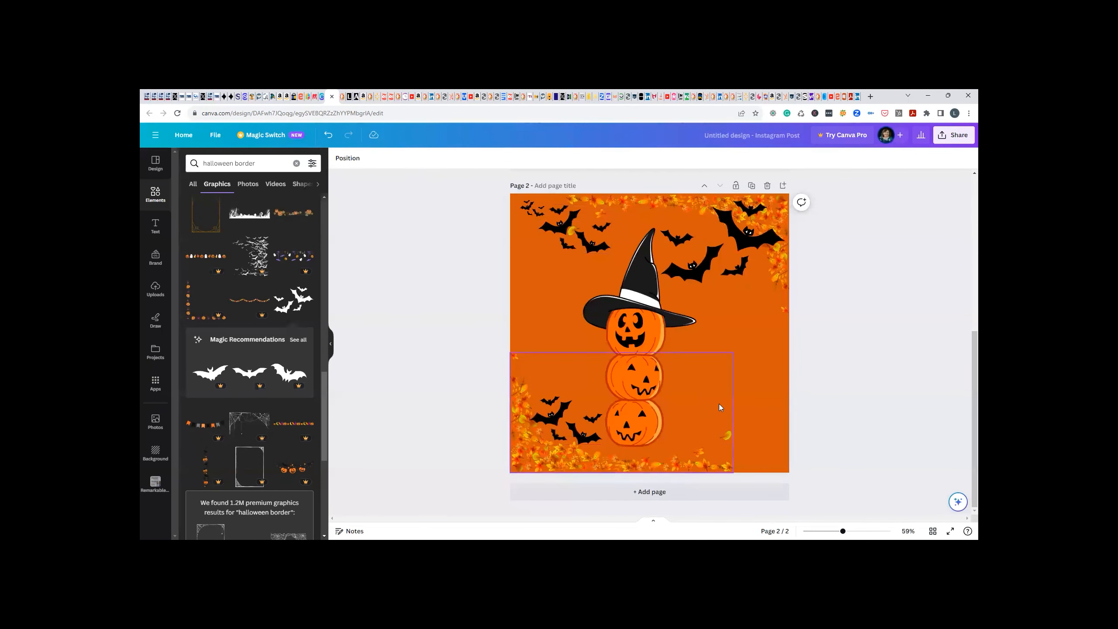
click(155, 226)
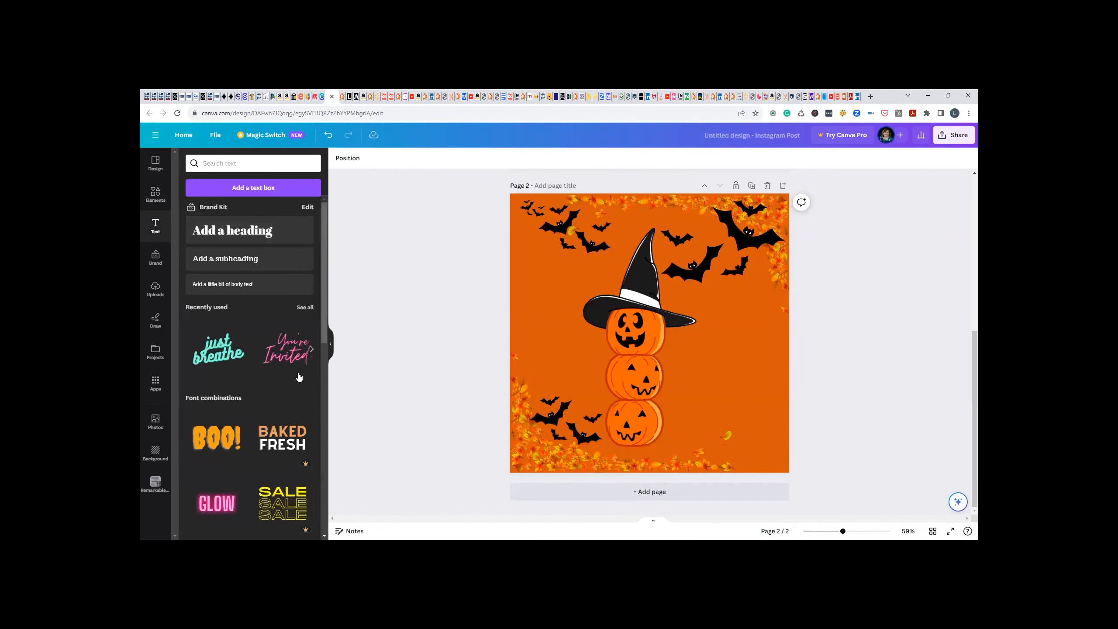
click(232, 230)
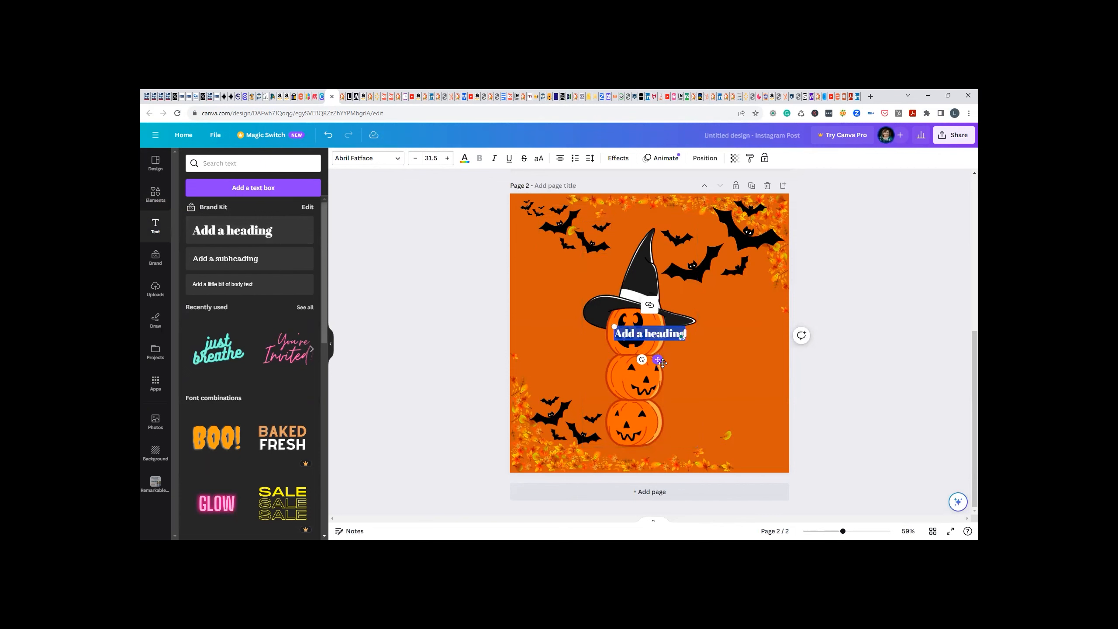
drag(657, 359, 731, 389)
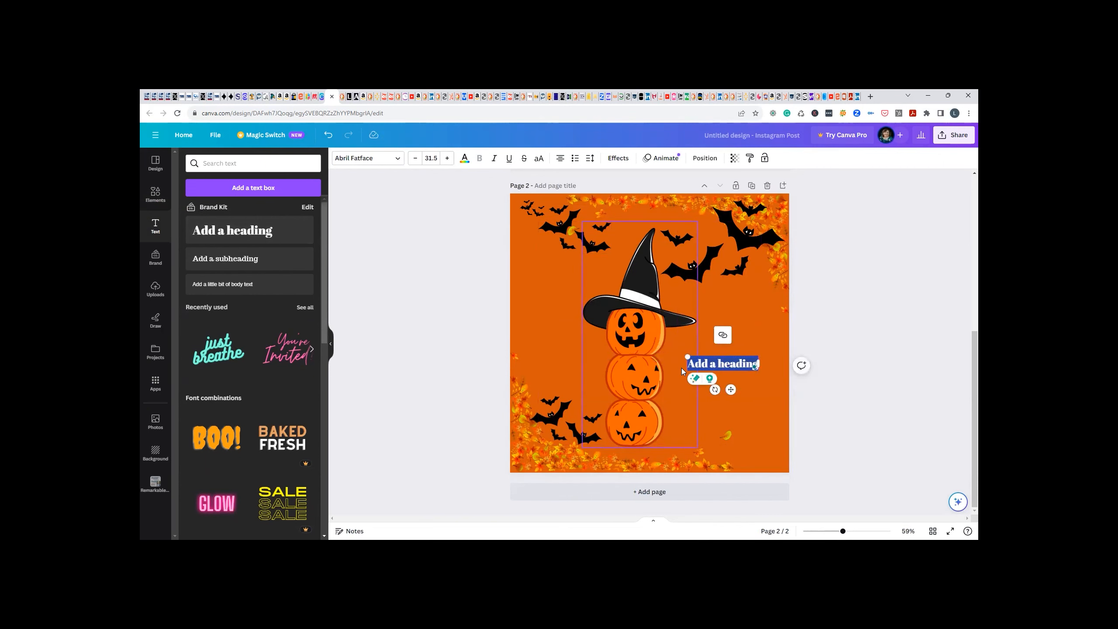
text(Happy)
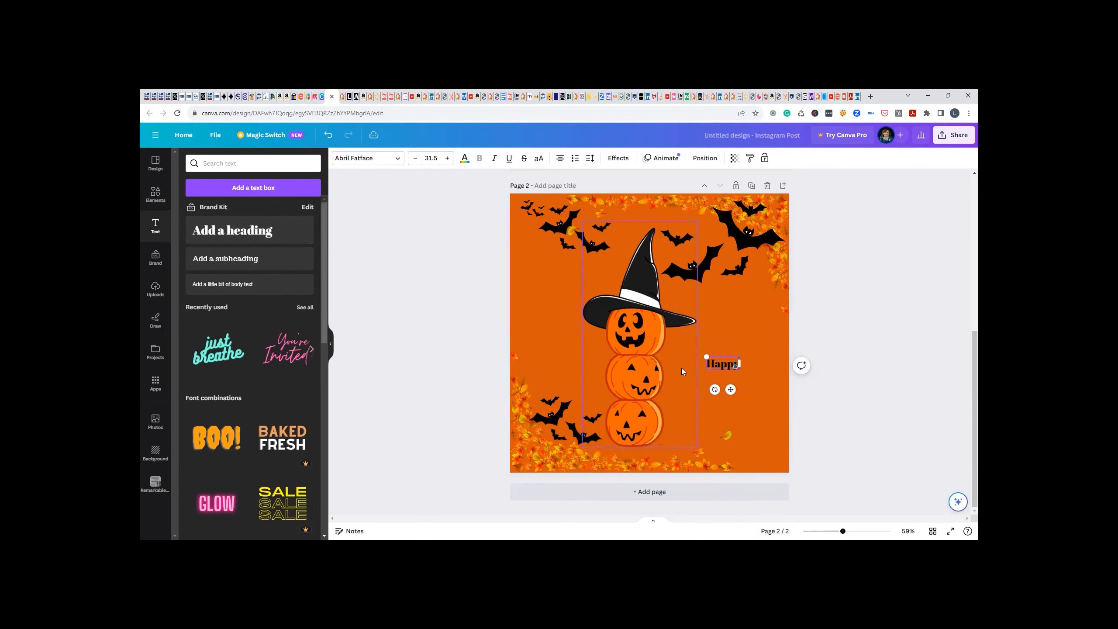
click(871, 380)
Duplicate the "Happy" heading directly beneath itself and change the copy's text to "Halloween"
click(724, 366)
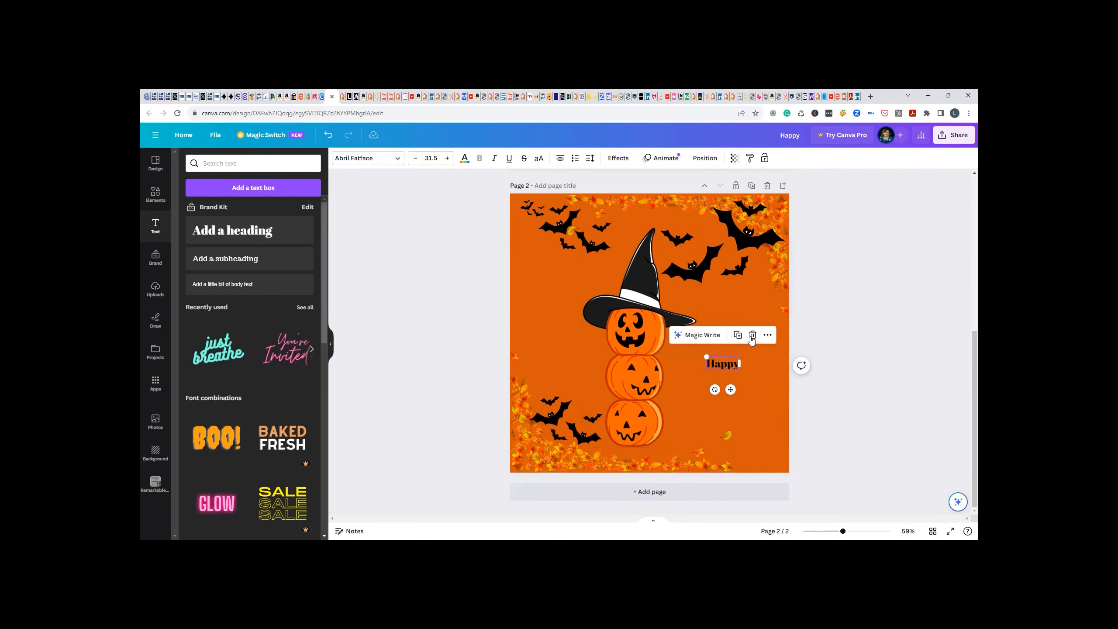
drag(726, 388, 730, 392)
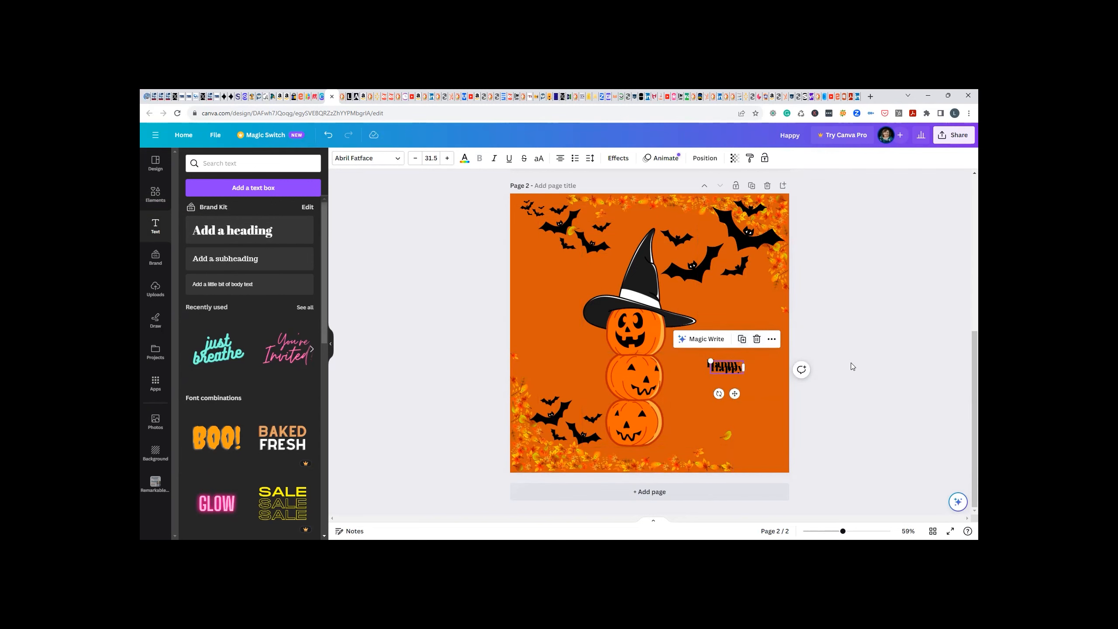
key(ctrl+d)
double_click(723, 384)
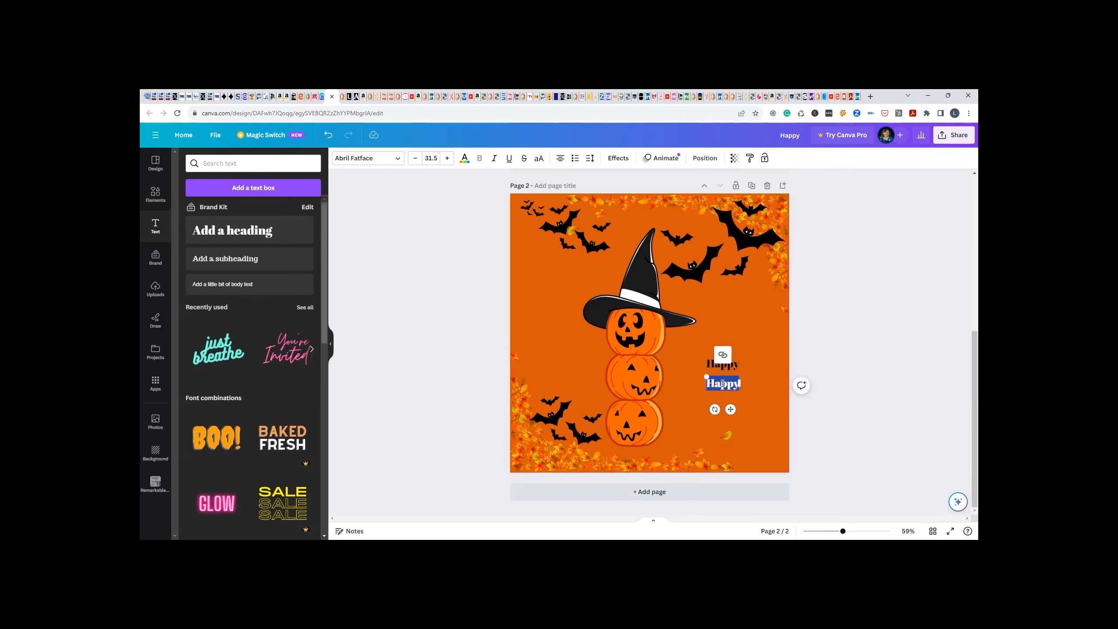
text(HALL)
key(BackSpace)
key(BackSpace)
key(BackSpace)
text(alloween)
Select both the "Happy" and "Halloween" lines and enlarge them together to font size 53.2
click(734, 366)
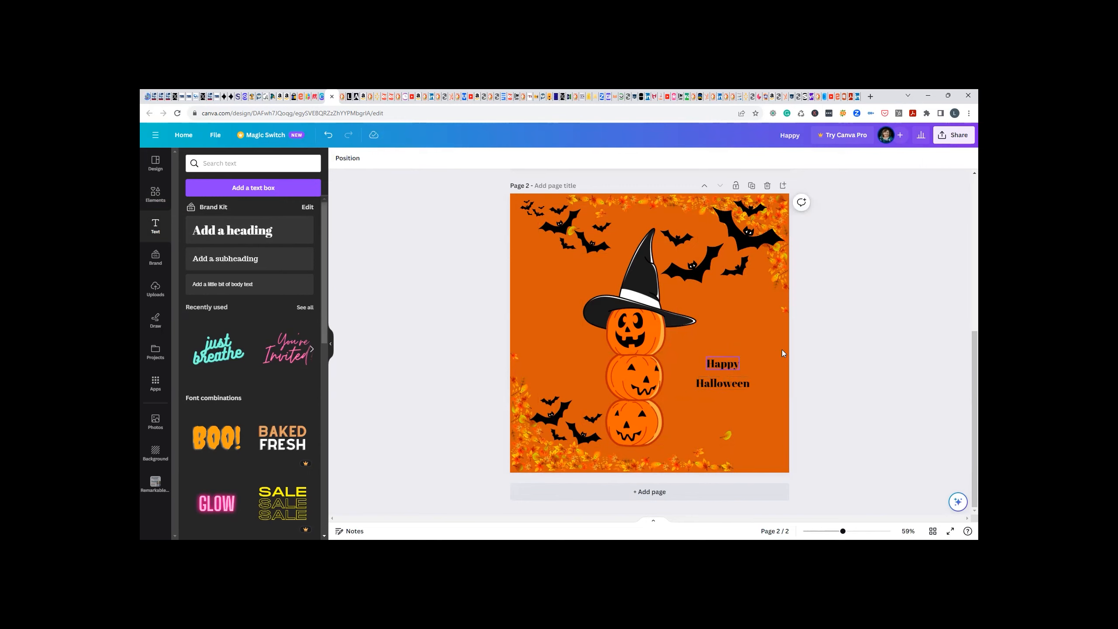
click(726, 365)
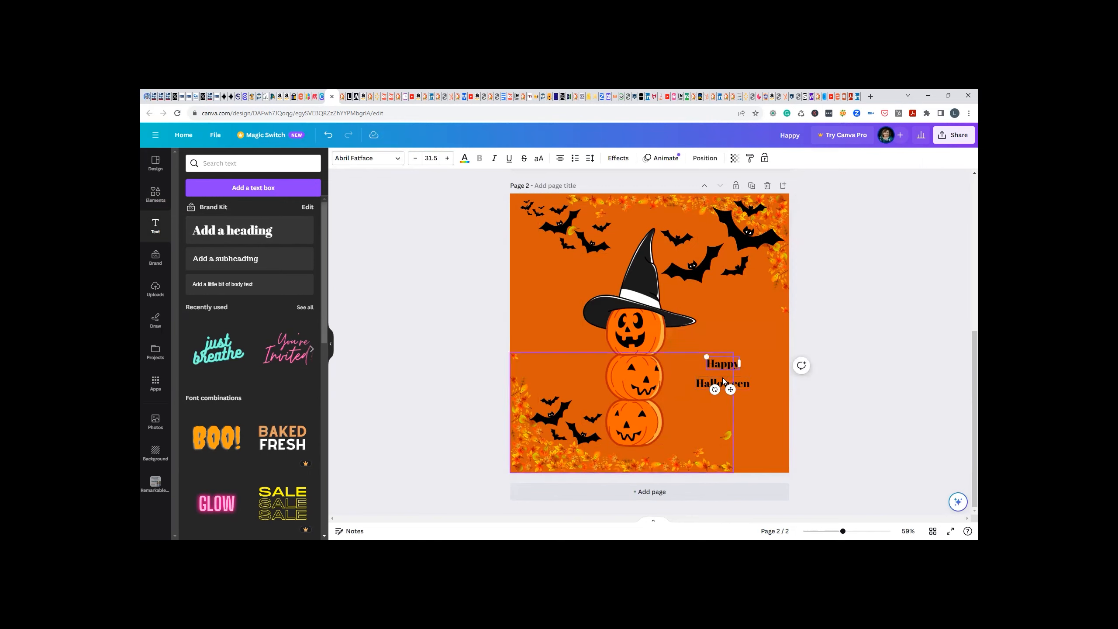
shift+click(723, 379)
drag(692, 390, 673, 404)
mouse_move(749, 355)
mouse_down()
mouse_move(775, 352)
mouse_move(765, 348)
mouse_up()
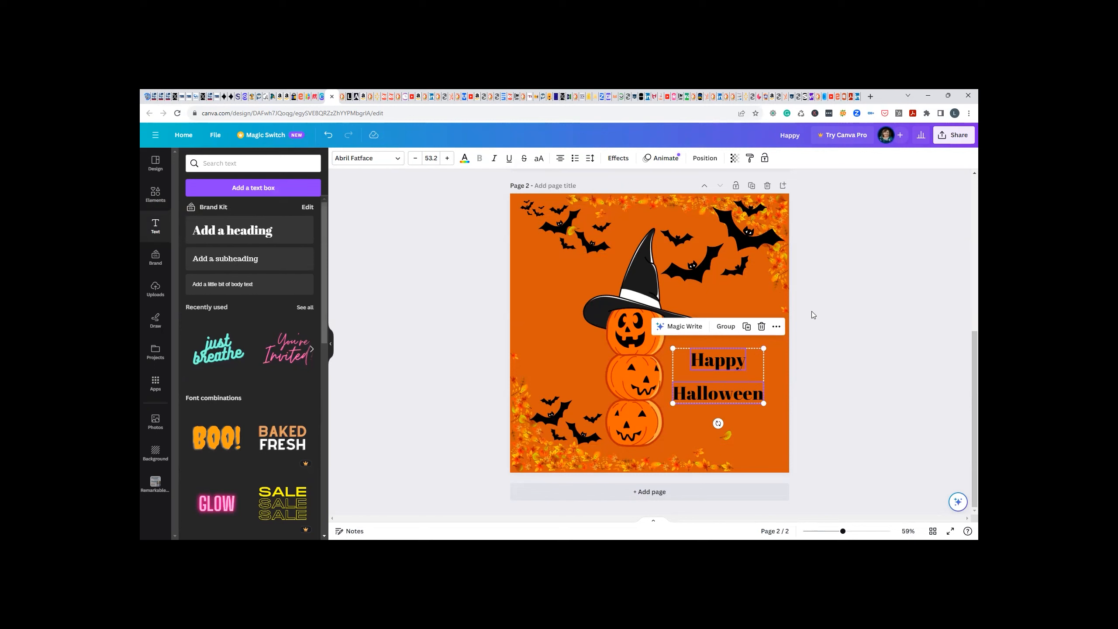
click(812, 312)
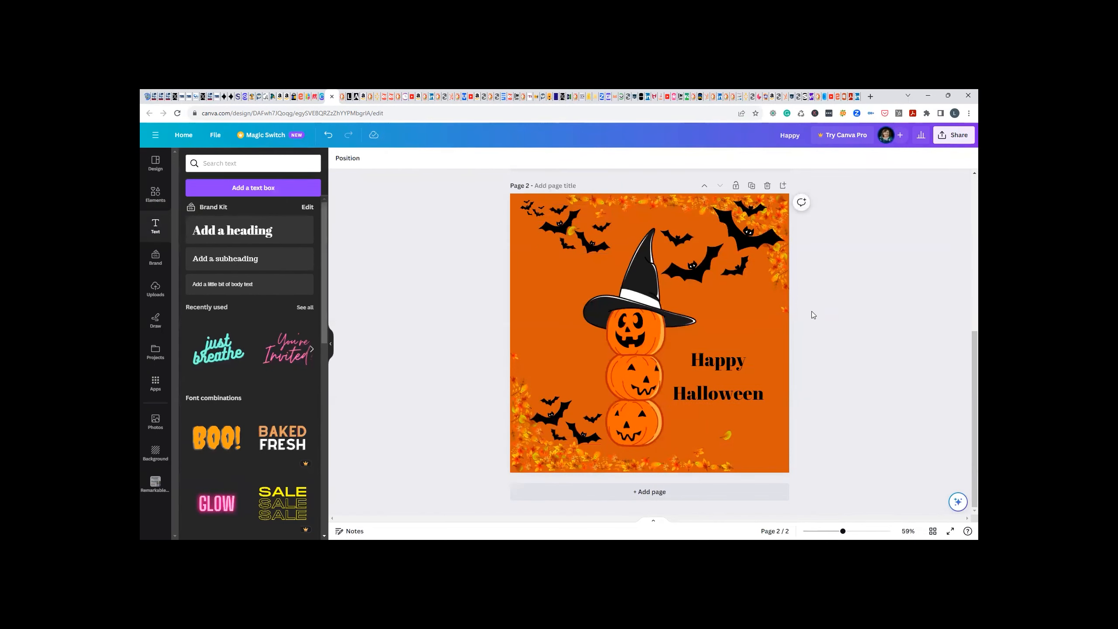
Search the fonts for "spooky" and "melt" to find a style for the "Happy" line
click(736, 371)
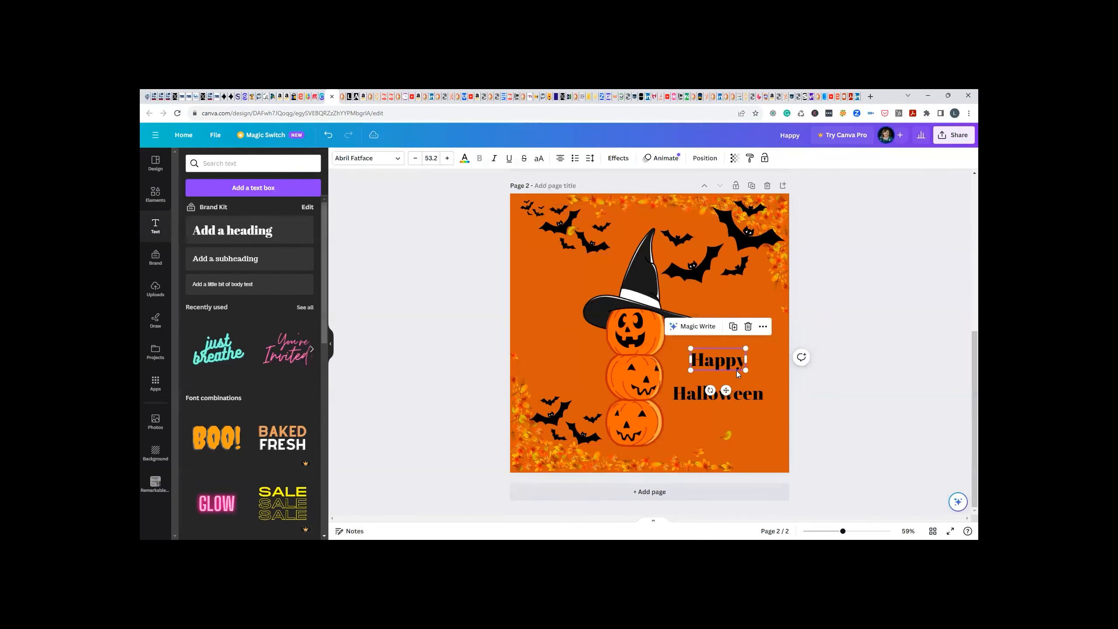
click(396, 159)
click(258, 189)
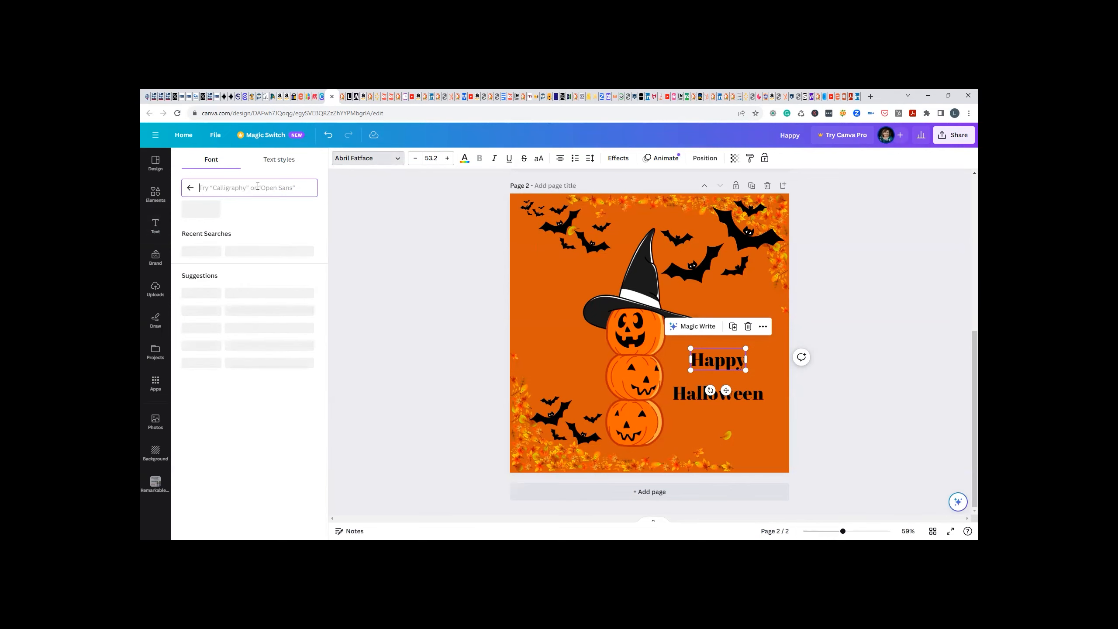
text(spookyspo)
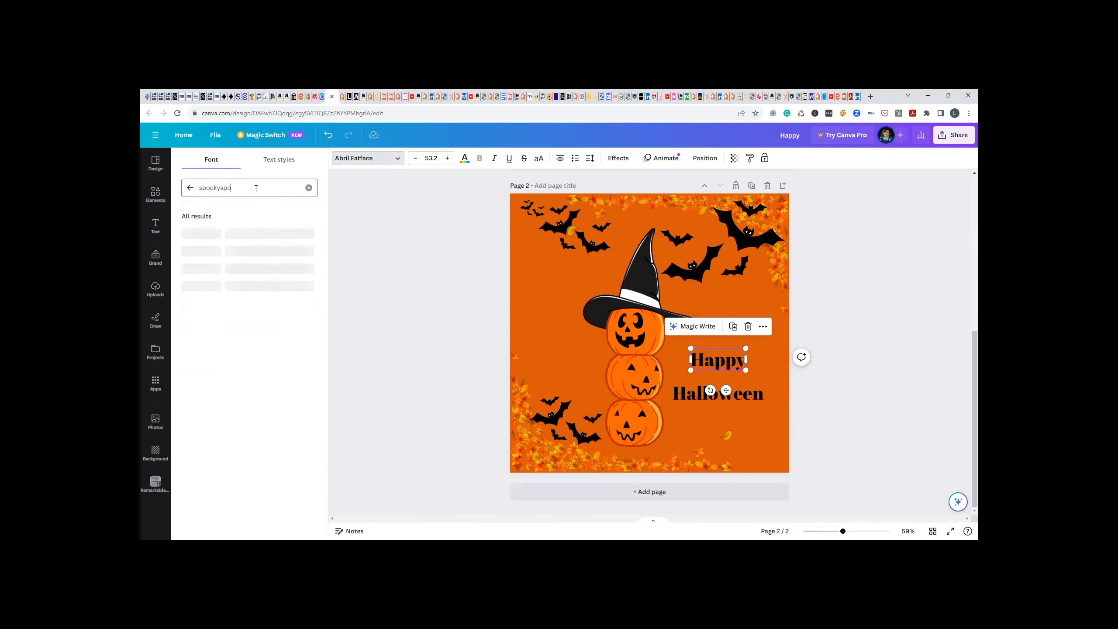
key(BackSpace)
key(BackSpace)
key(BackSpace)
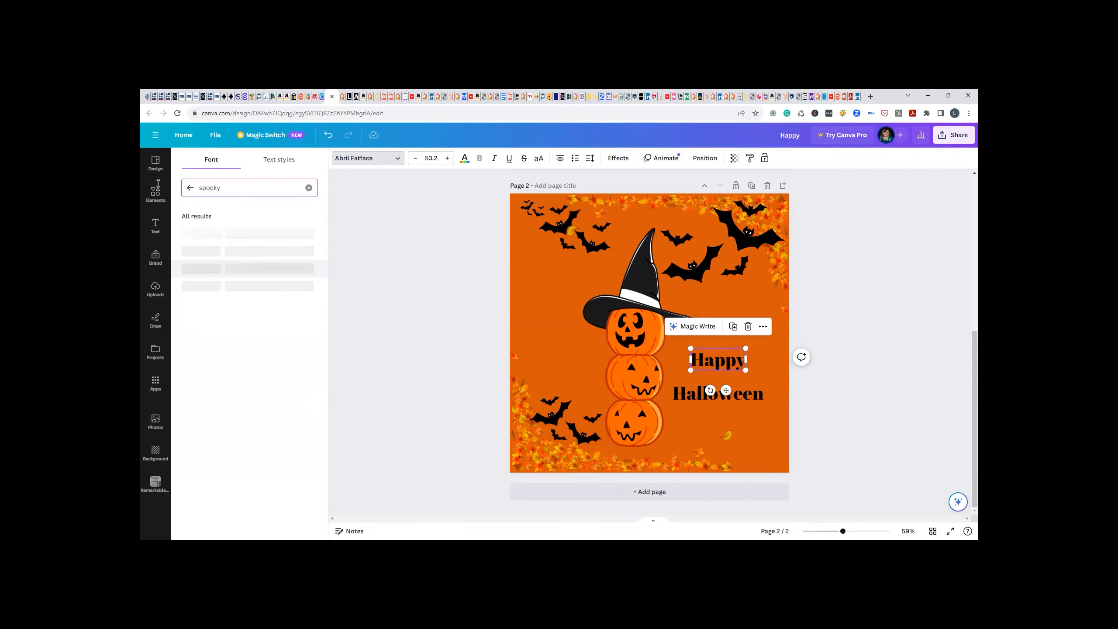
key(ctrl+a)
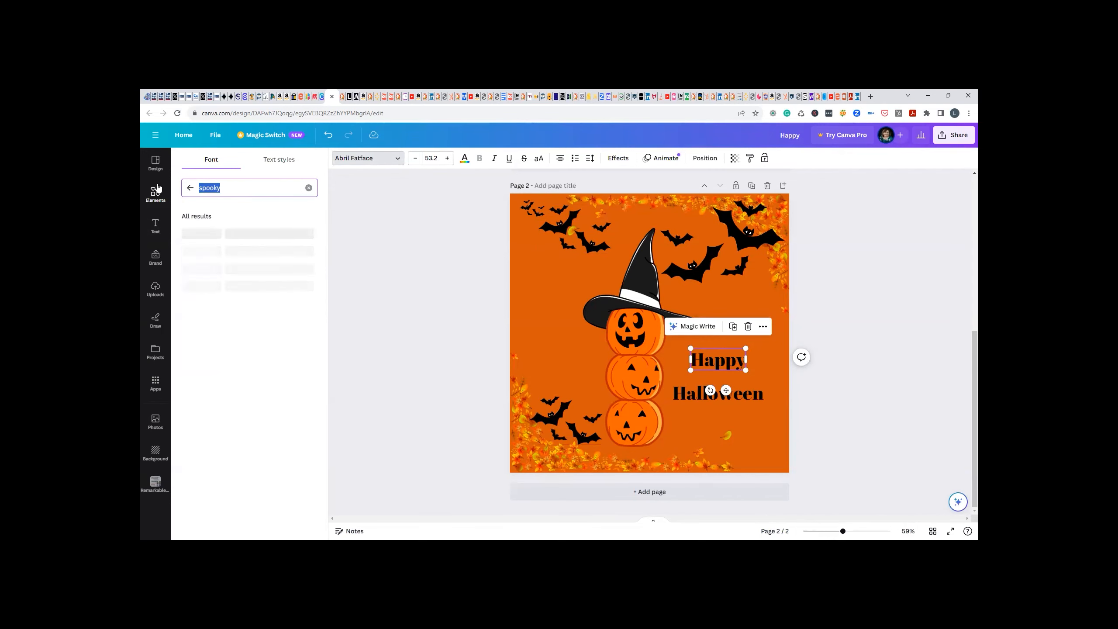
text(melt)
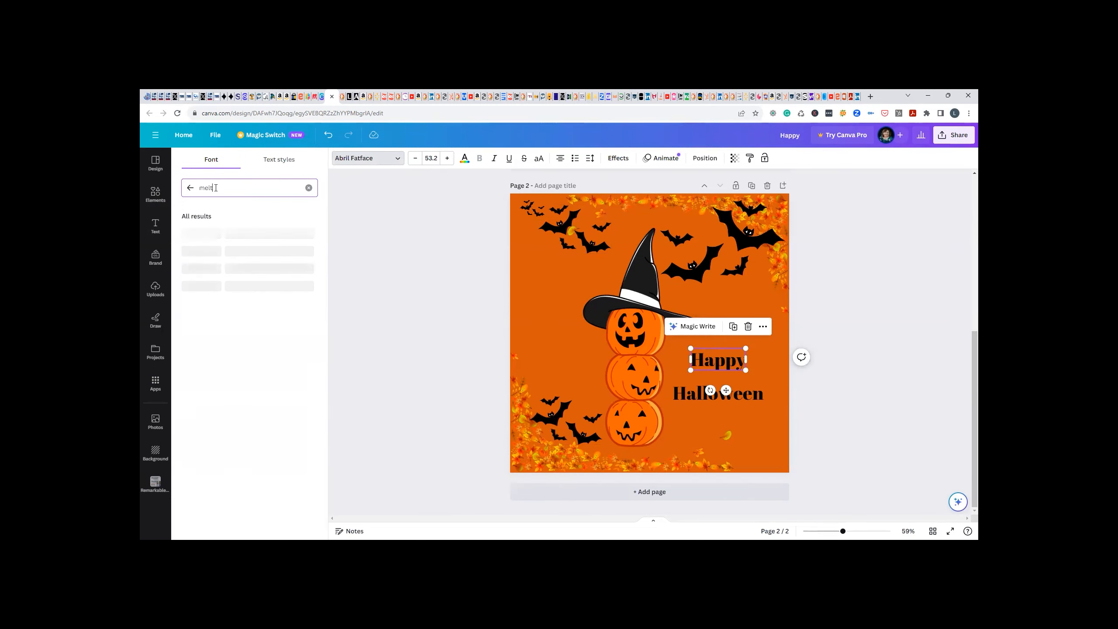
Search the fonts for "scary", try Jeepers on the "Happy" line, and settle on Shlop
drag(216, 187, 183, 191)
text(scary)
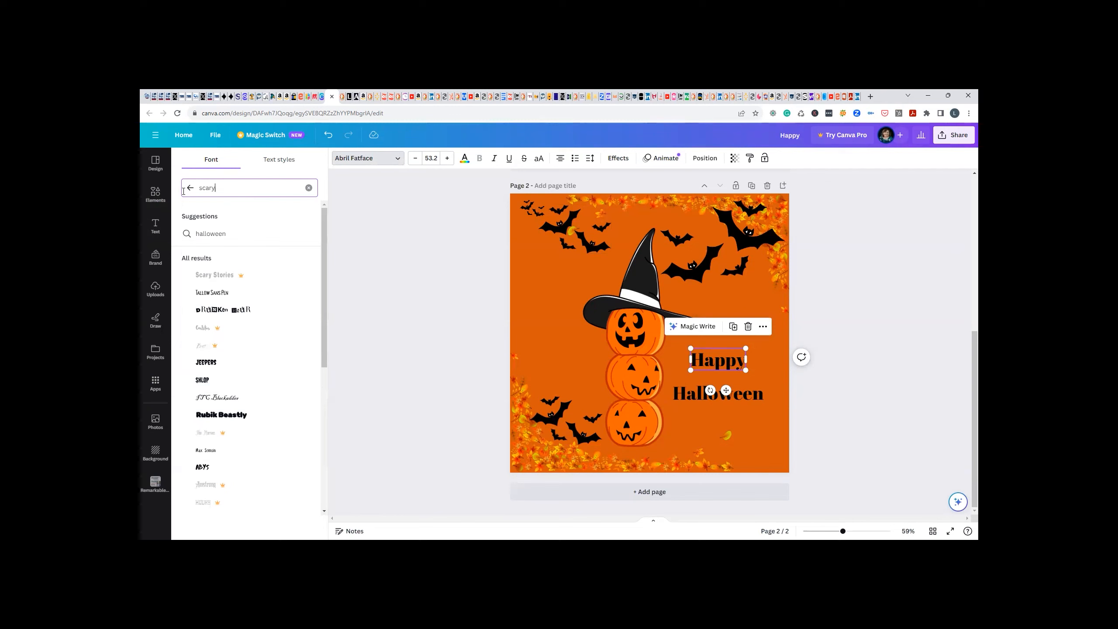
click(207, 364)
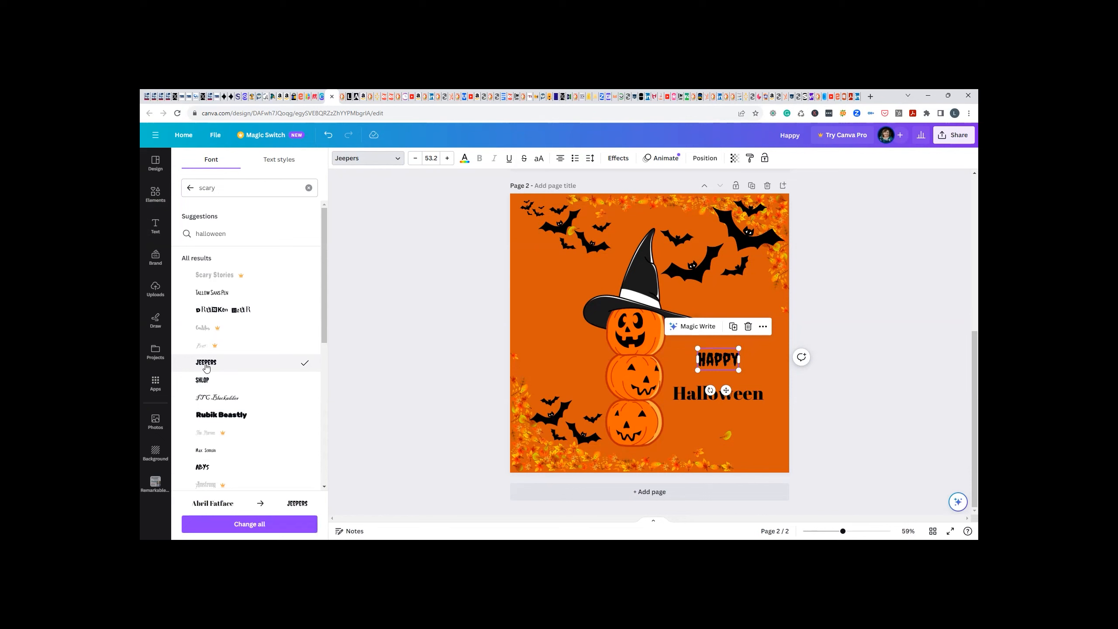
click(203, 381)
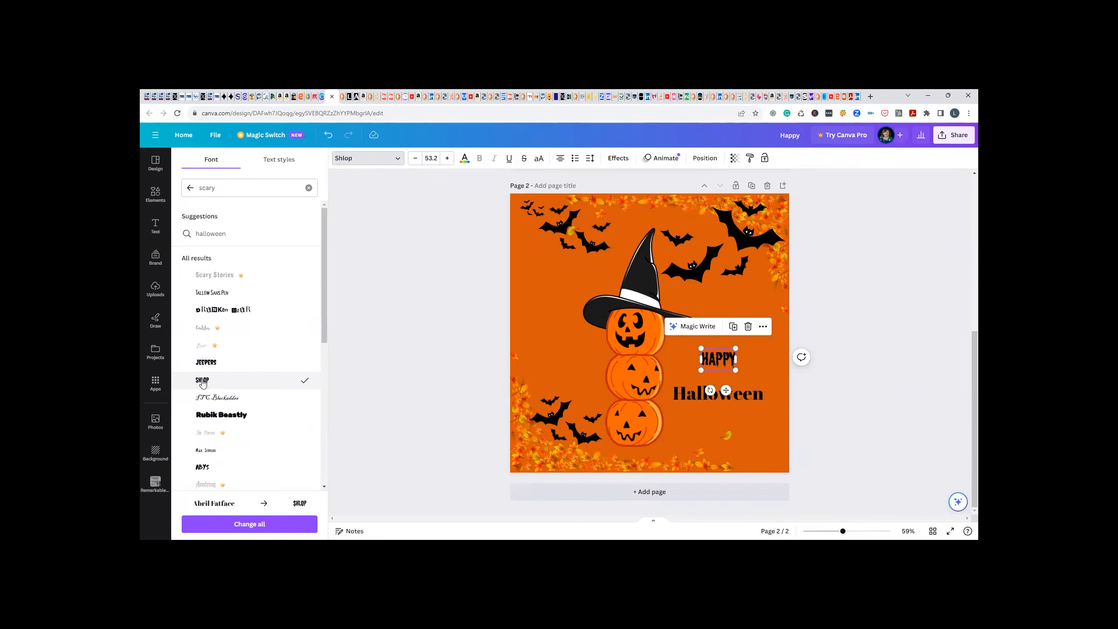
scroll(277, 399, down, 5)
scroll(276, 400, up, 3)
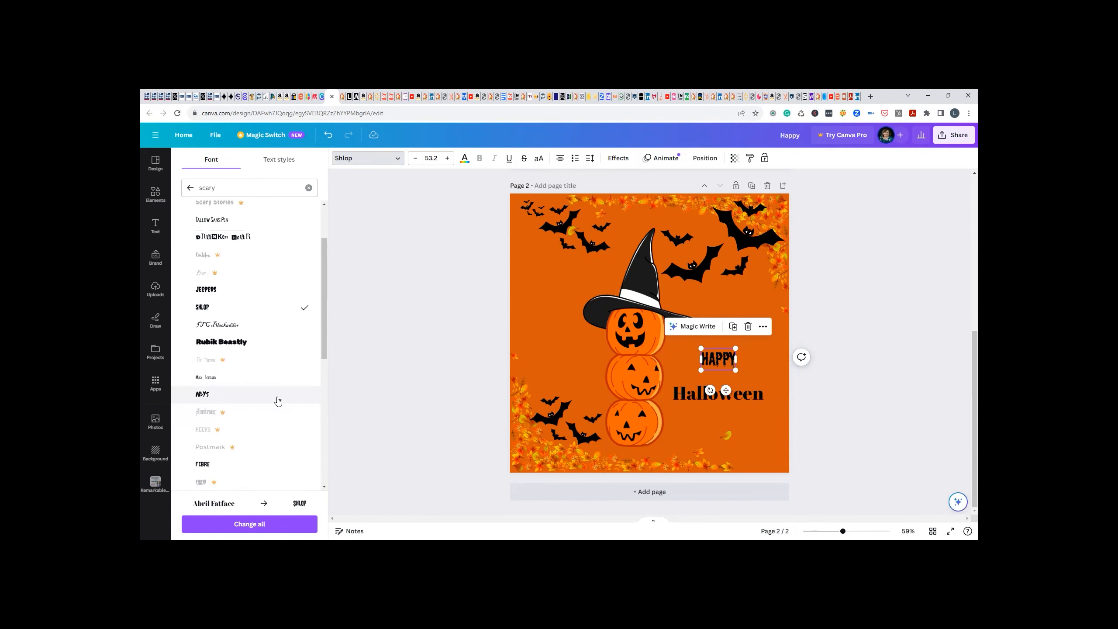
Apply the Shlop font to the "Halloween" line and leave the font list
click(747, 393)
click(211, 308)
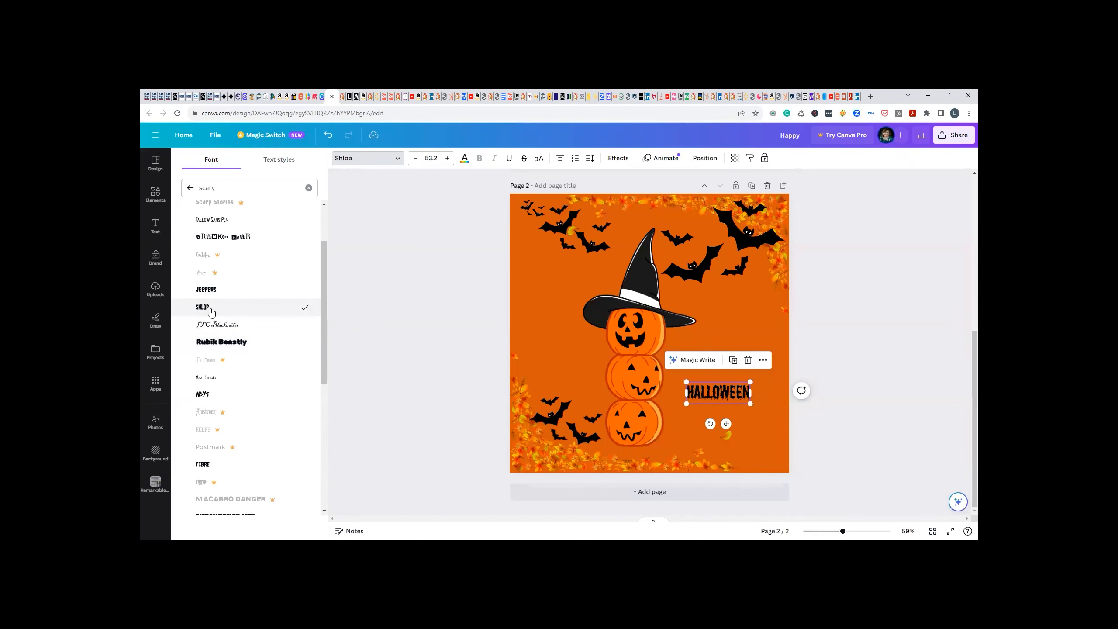
key(Escape)
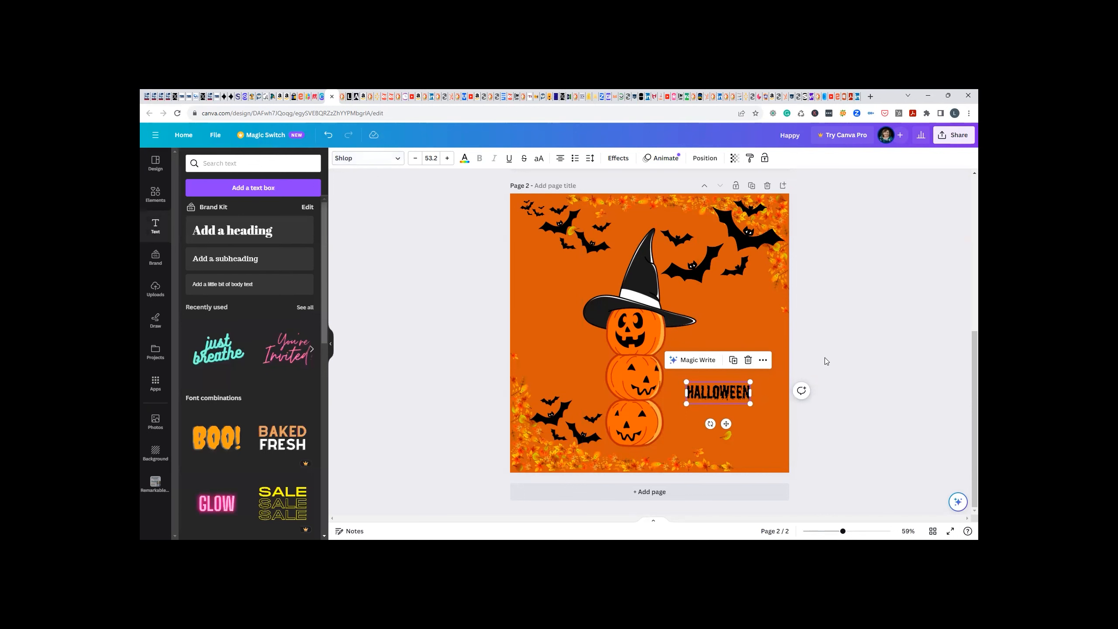
Move the "Halloween" line up so it sits closely beneath "Happy"
click(820, 355)
drag(710, 396, 711, 377)
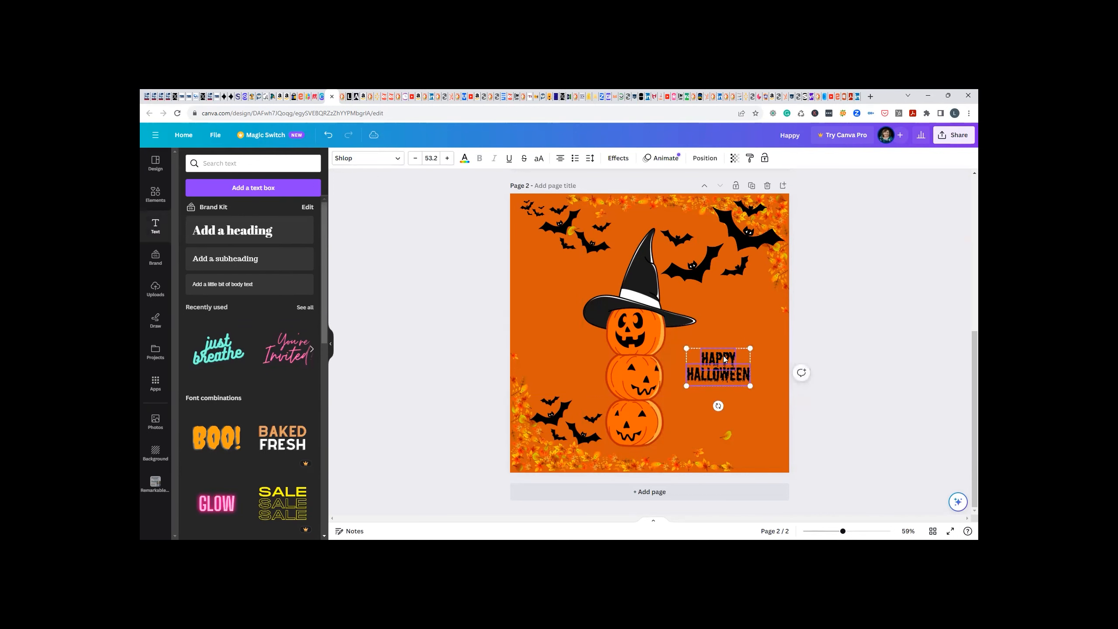
drag(801, 374, 704, 382)
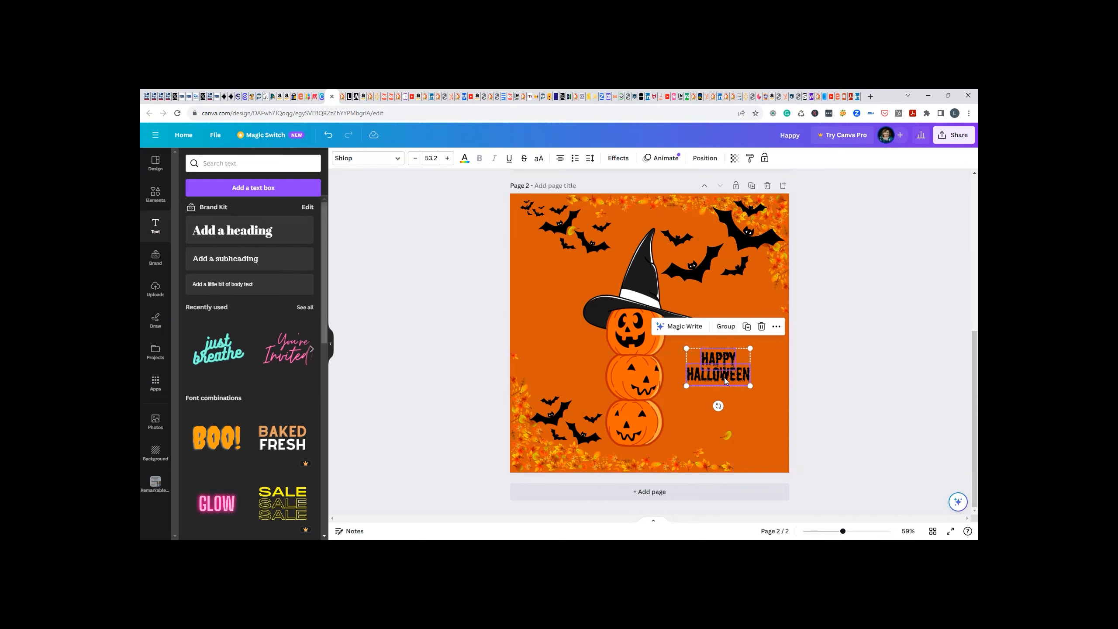
click(829, 371)
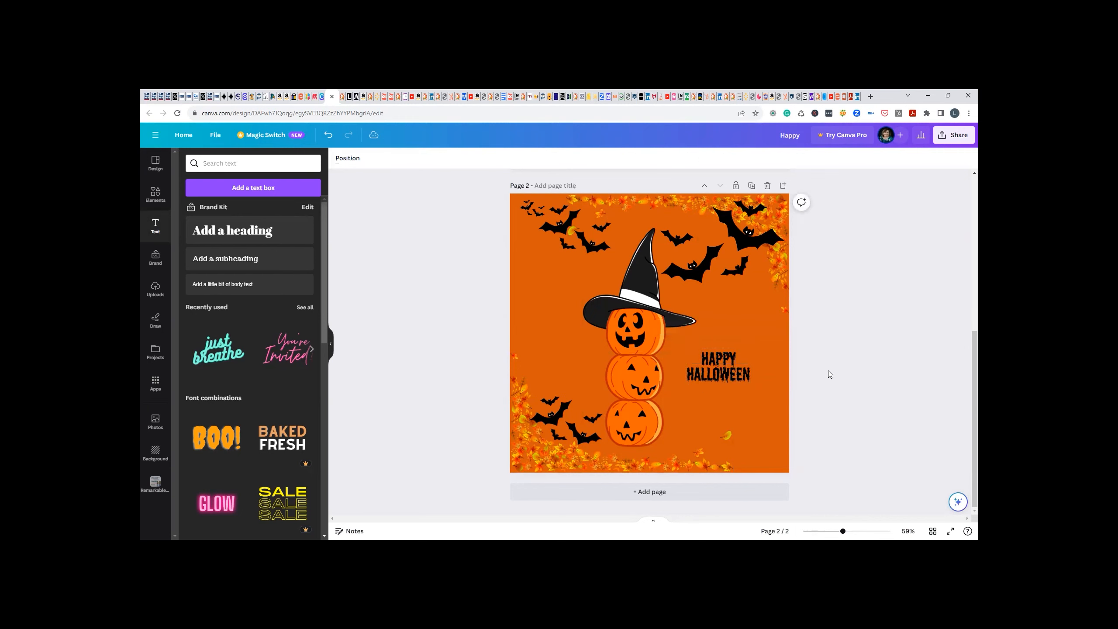
Enlarge both text lines together to font size 96.8 and move them into the page's lower-right corner beside the pumpkins
click(727, 378)
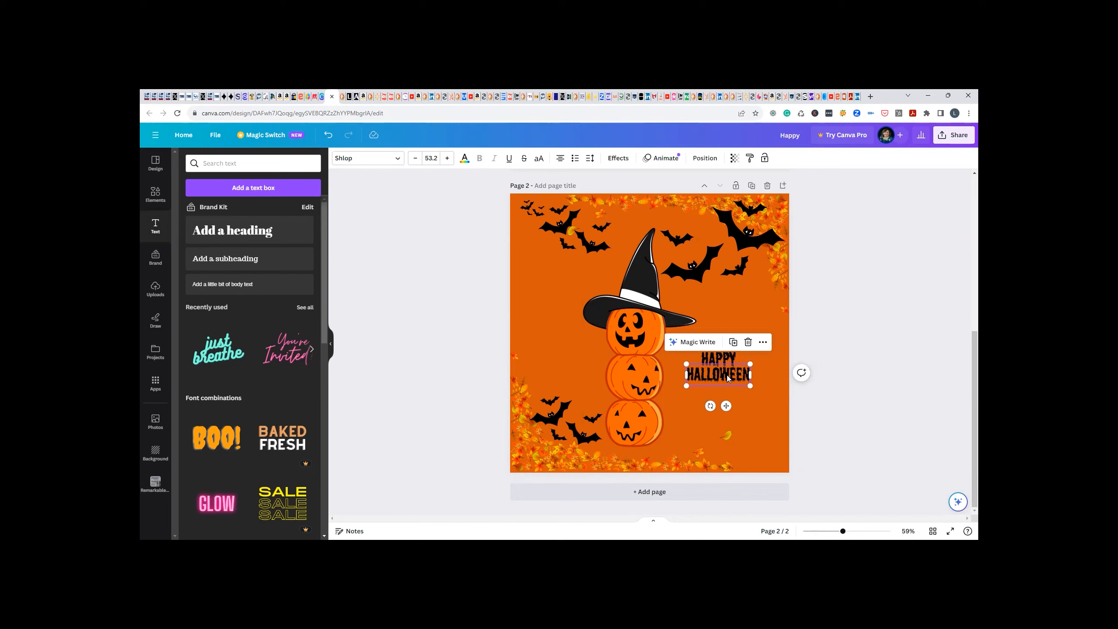
shift+click(728, 359)
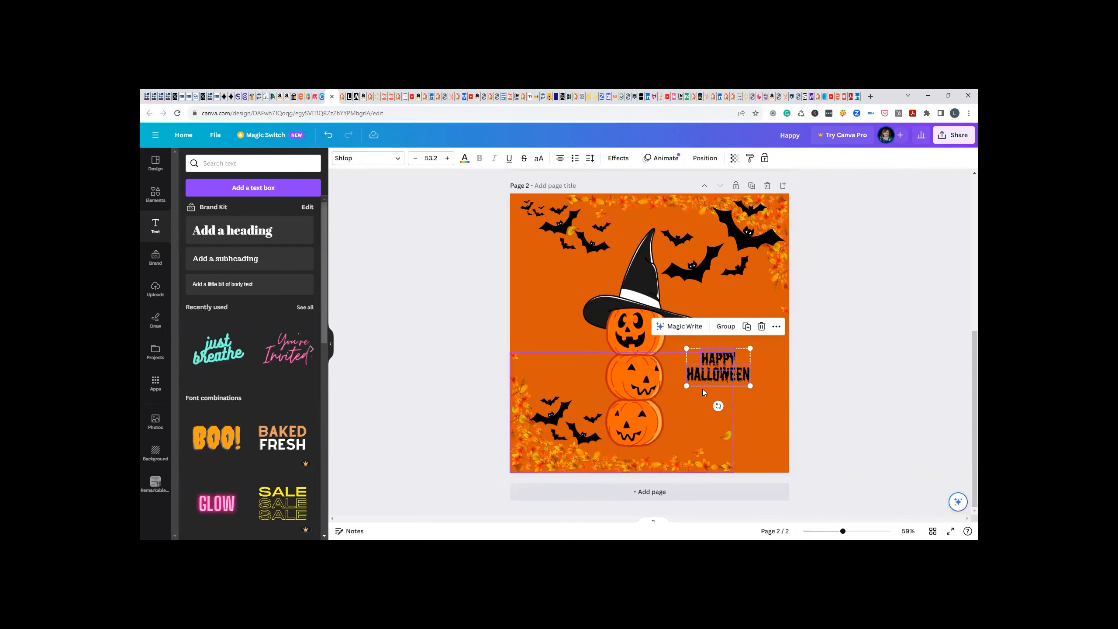
drag(685, 386, 669, 396)
drag(750, 394, 784, 415)
drag(668, 416, 667, 417)
drag(755, 399, 755, 433)
click(816, 386)
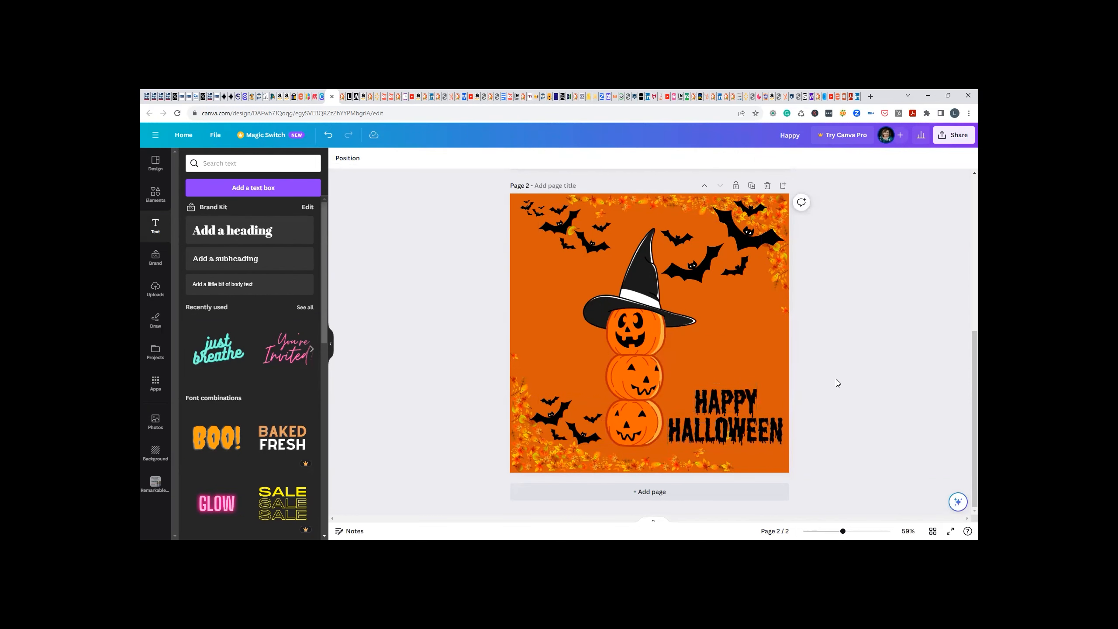
Try enlarging the "Happy" line to the full width of "Halloween", and undo the resizing
click(744, 398)
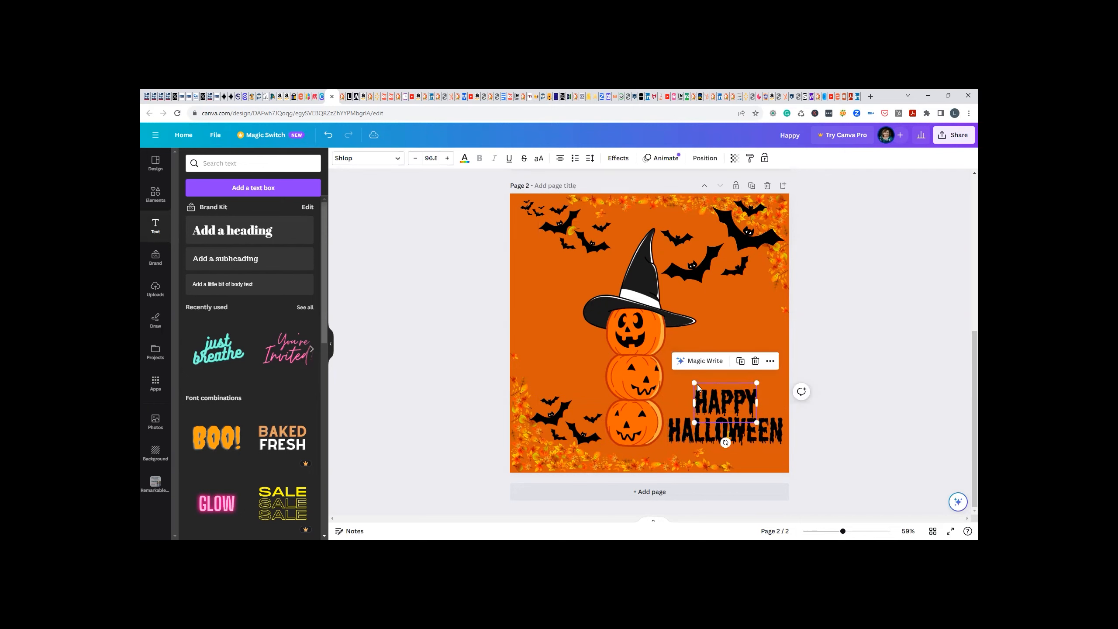
drag(694, 383, 668, 365)
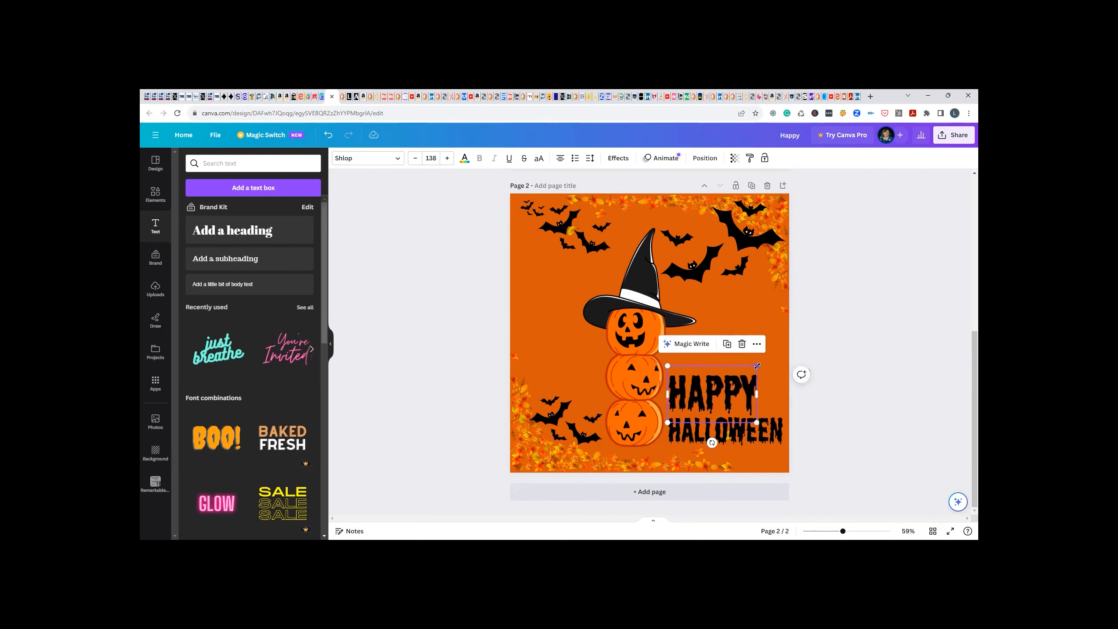
drag(757, 366, 784, 359)
click(839, 375)
key(ctrl+z)
key(ctrl+z)
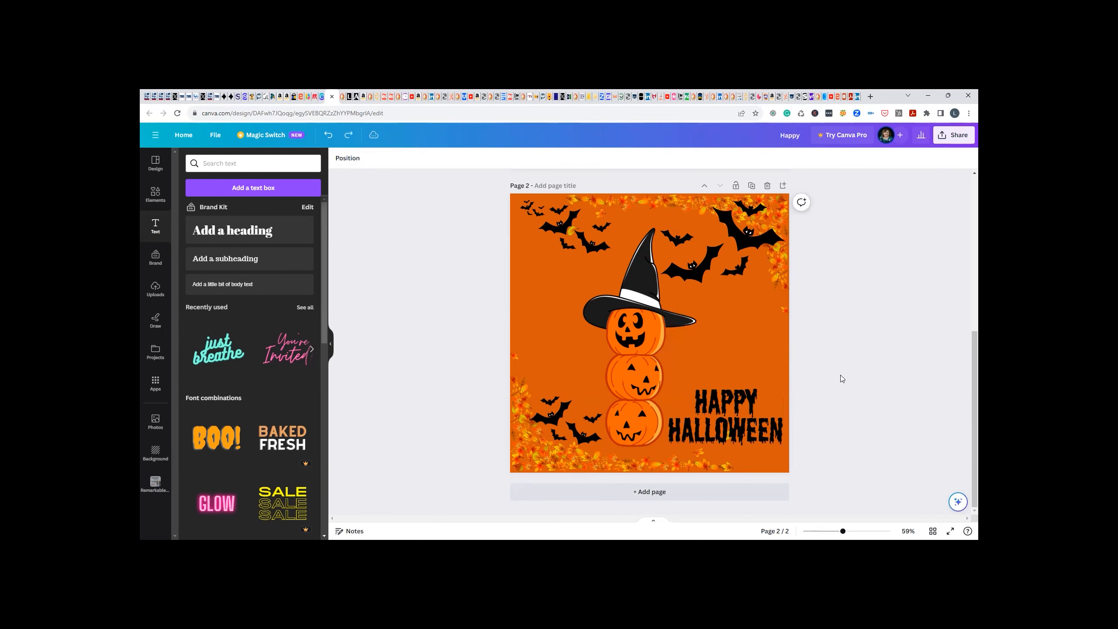
Try orange, yellow and red photo colors on the "Happy" line, check its transparency setting, and return the text to black
click(729, 404)
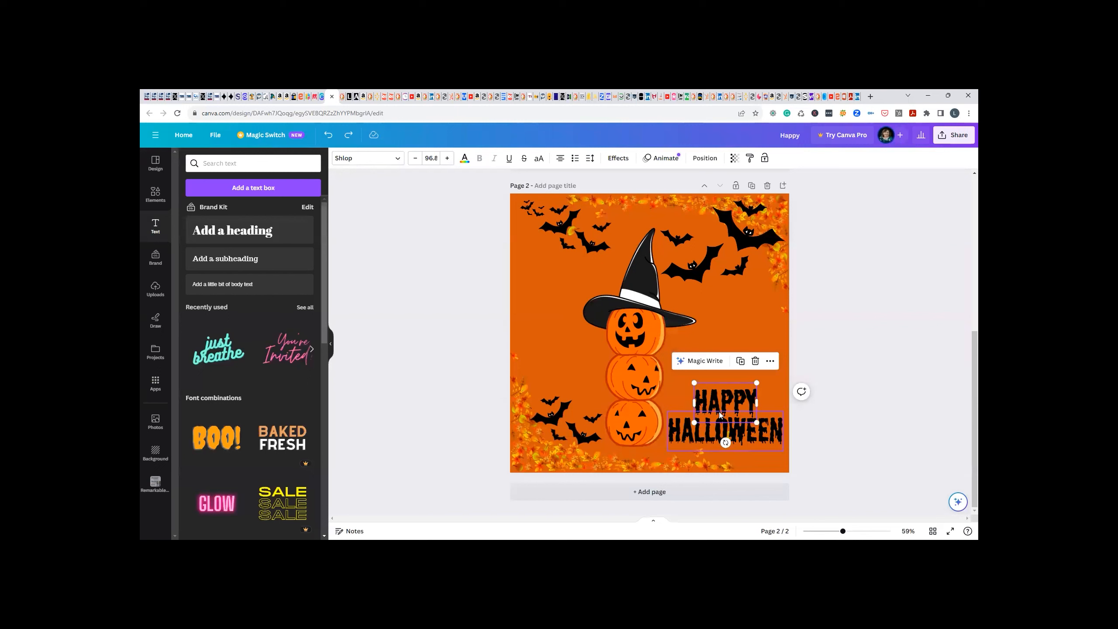
click(464, 159)
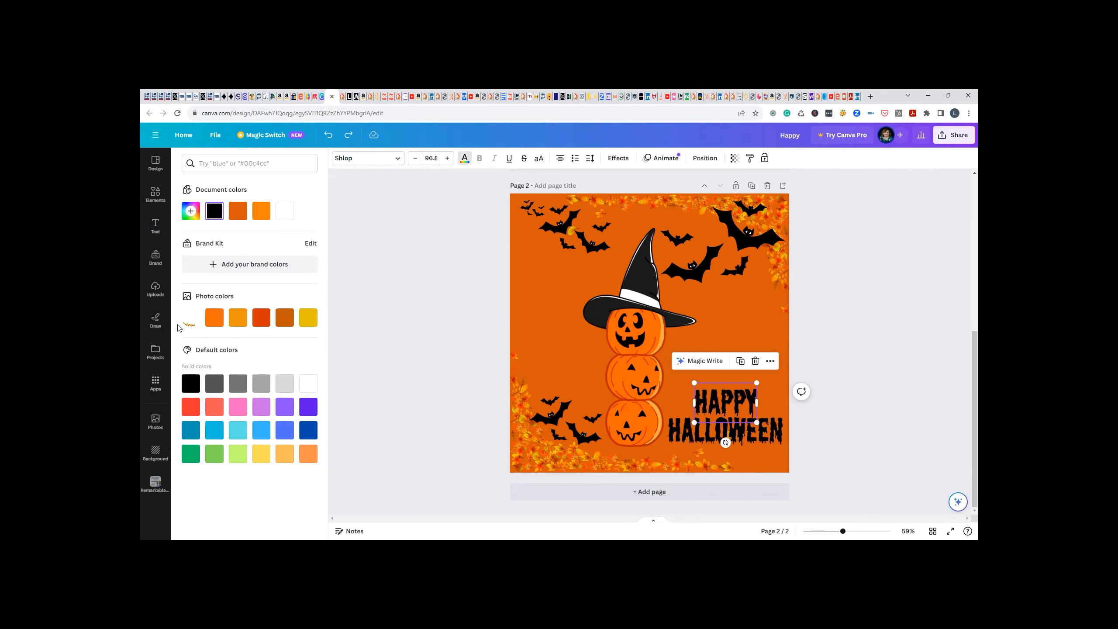
click(288, 320)
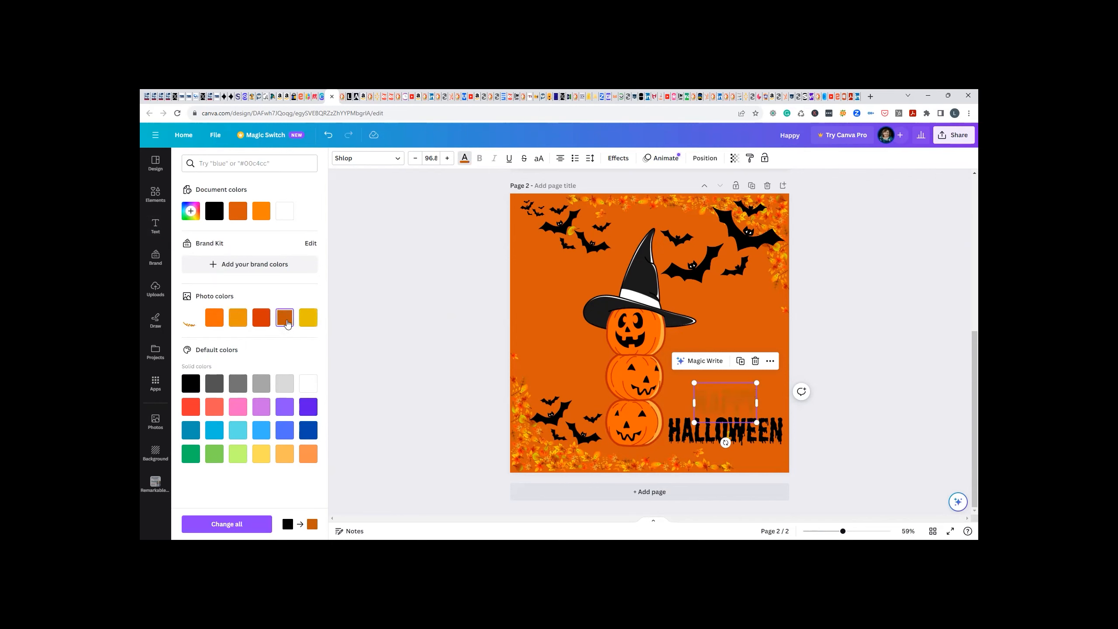
click(309, 318)
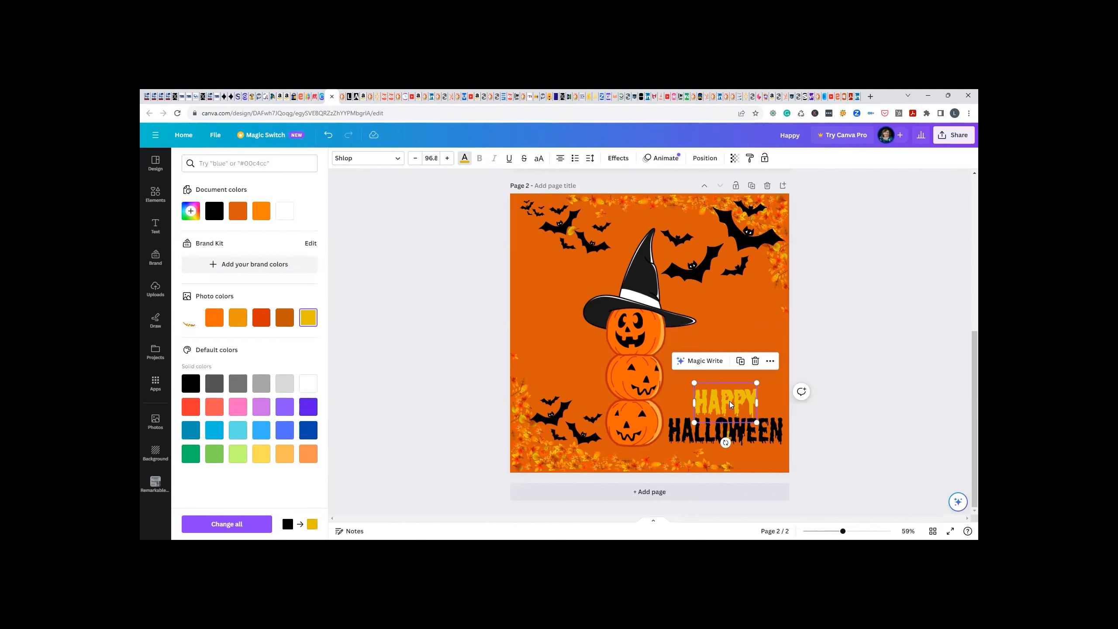
click(231, 318)
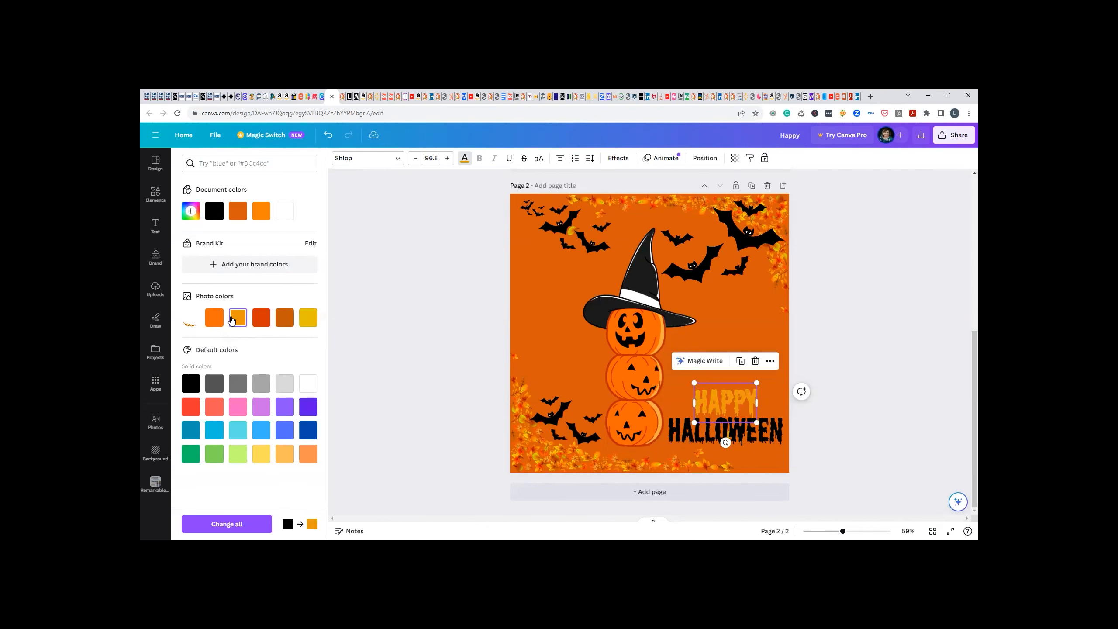
click(216, 321)
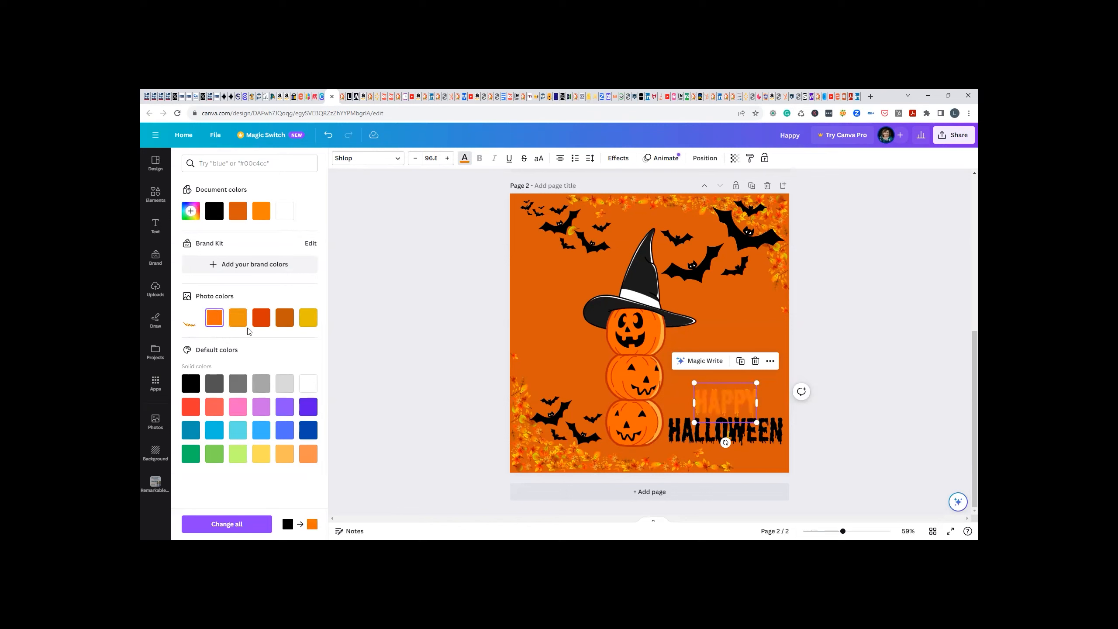
click(266, 323)
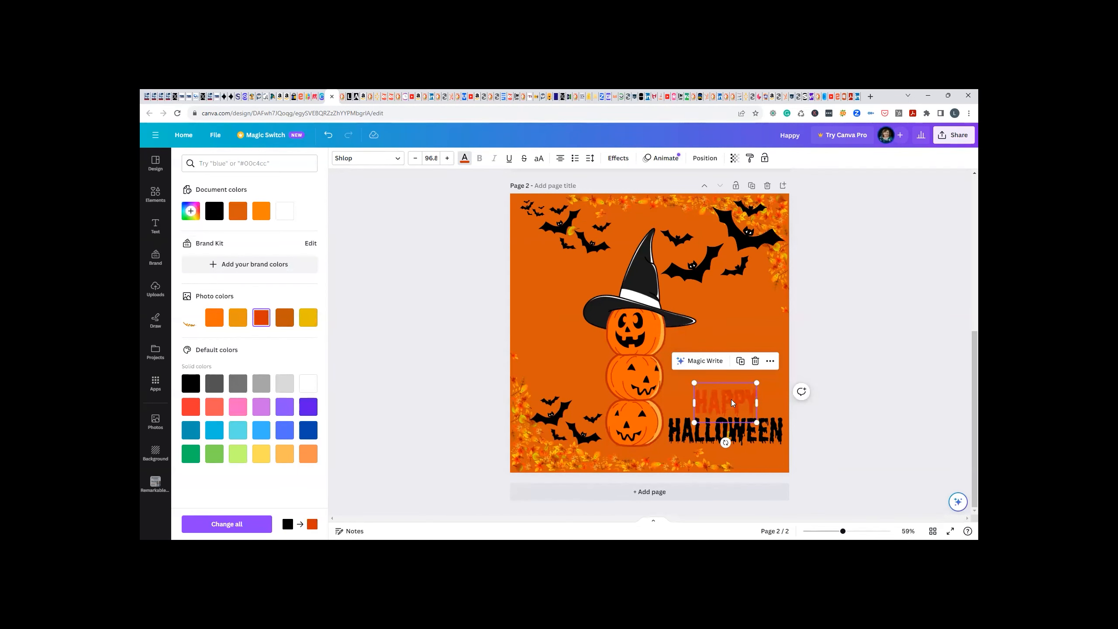
click(282, 319)
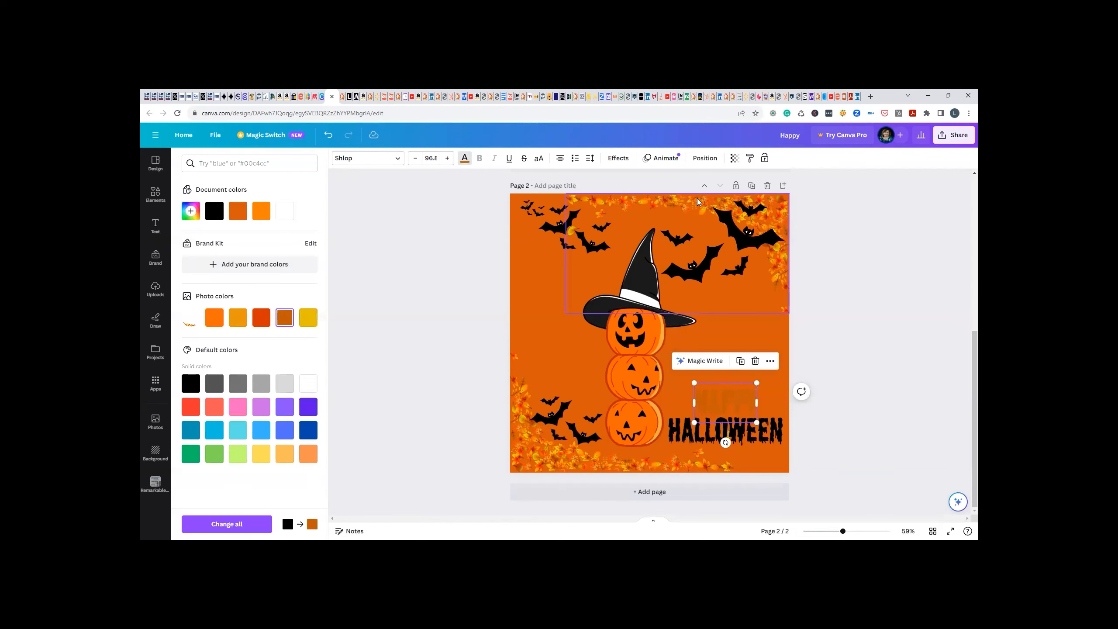
click(734, 159)
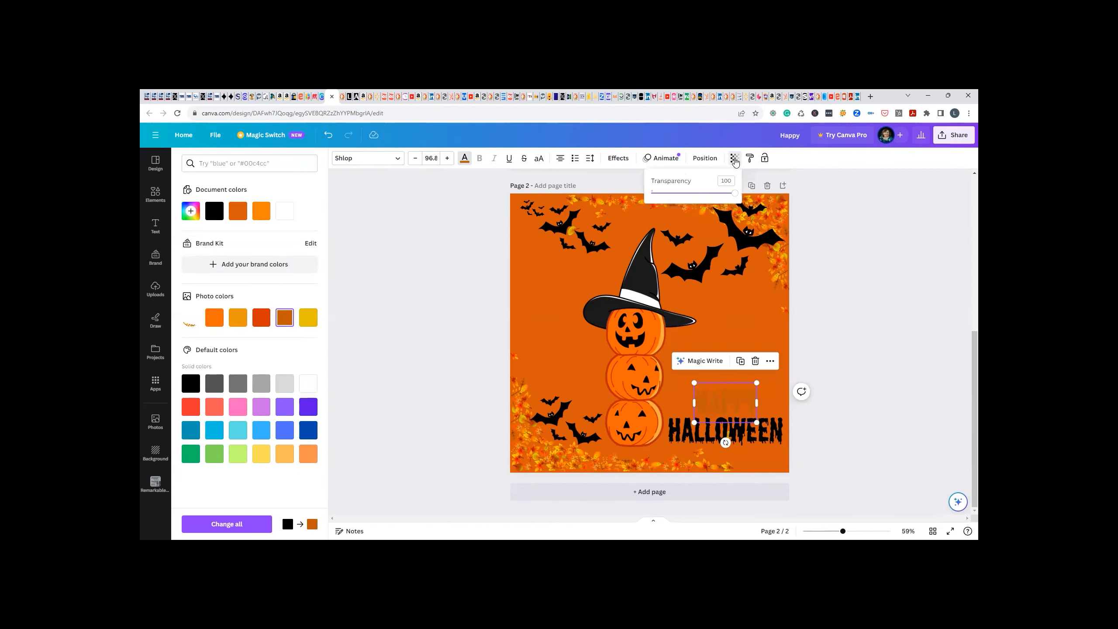
click(835, 209)
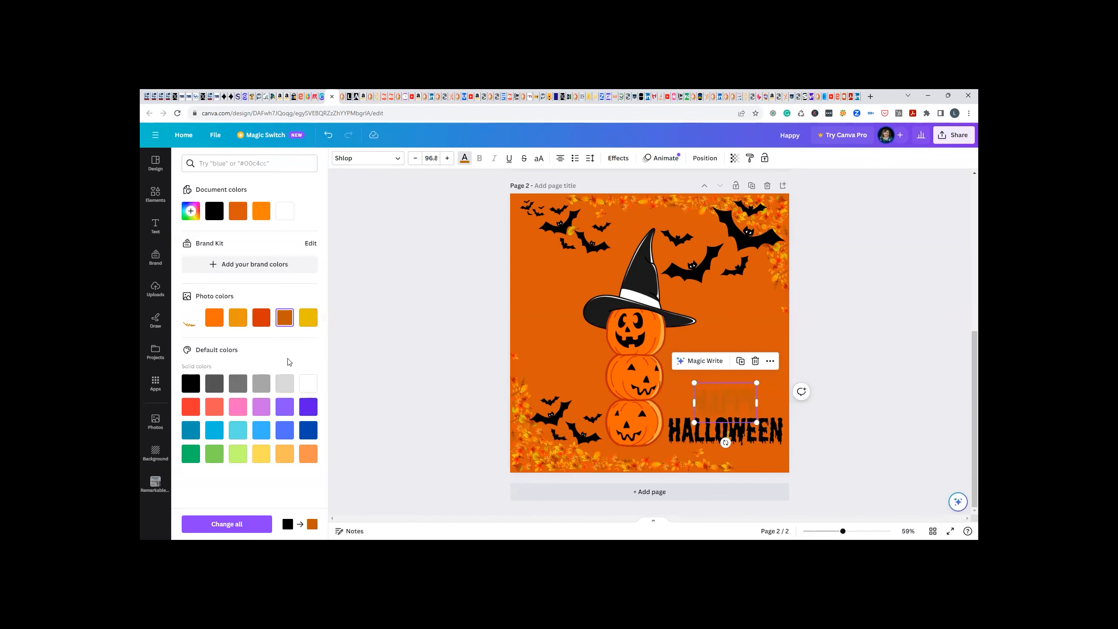
click(214, 215)
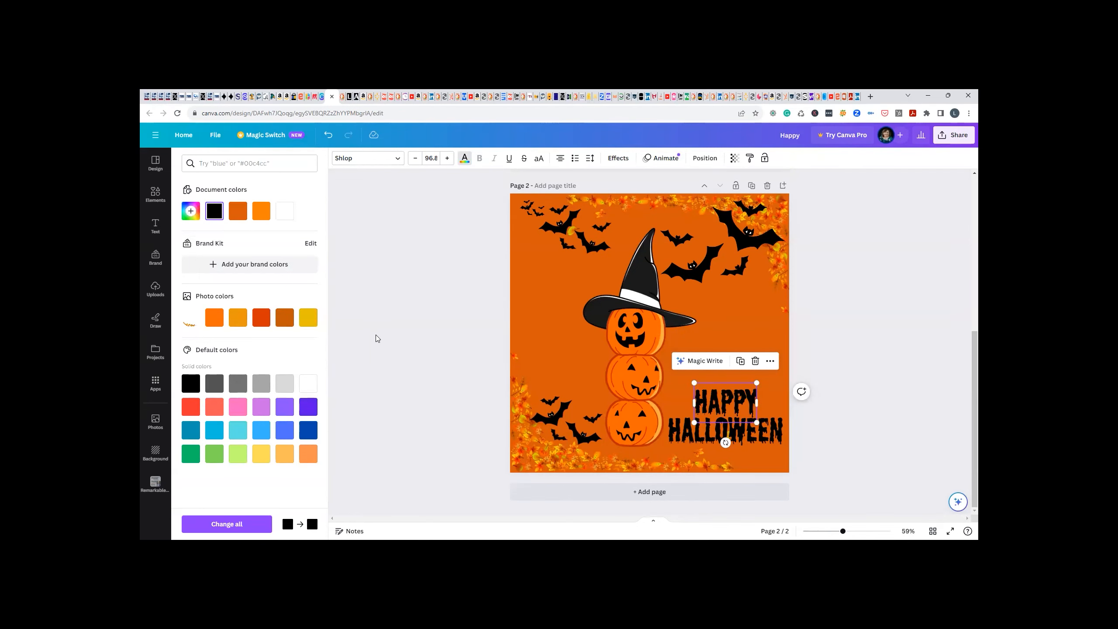
Recolor the "Happy" and "Halloween" lines light green from the default solid colors, and deselect the text
click(236, 458)
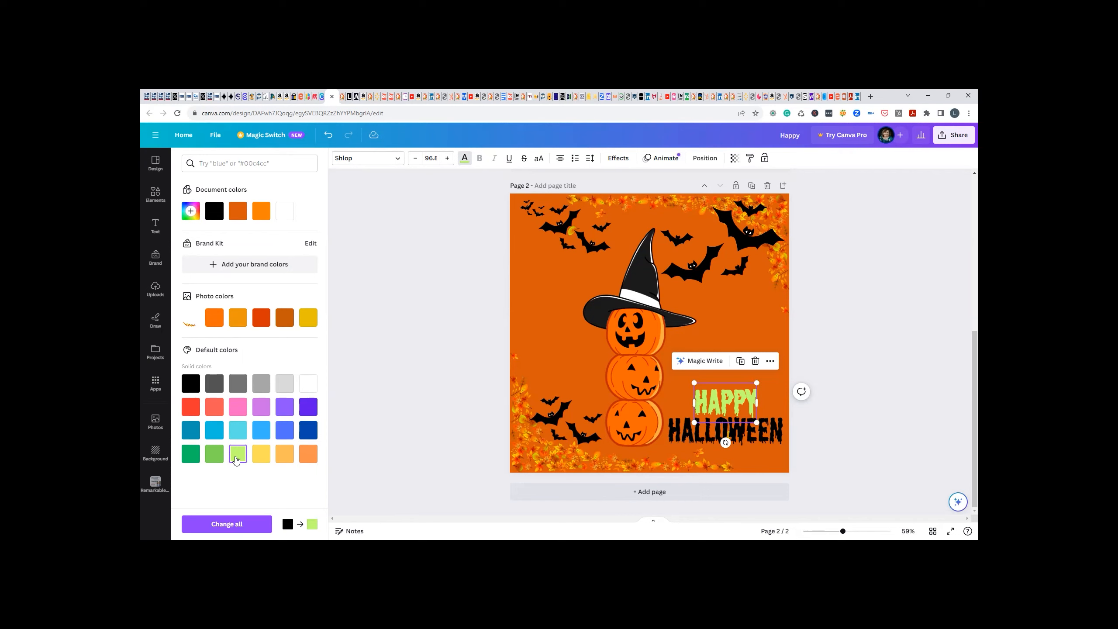
click(759, 440)
click(238, 453)
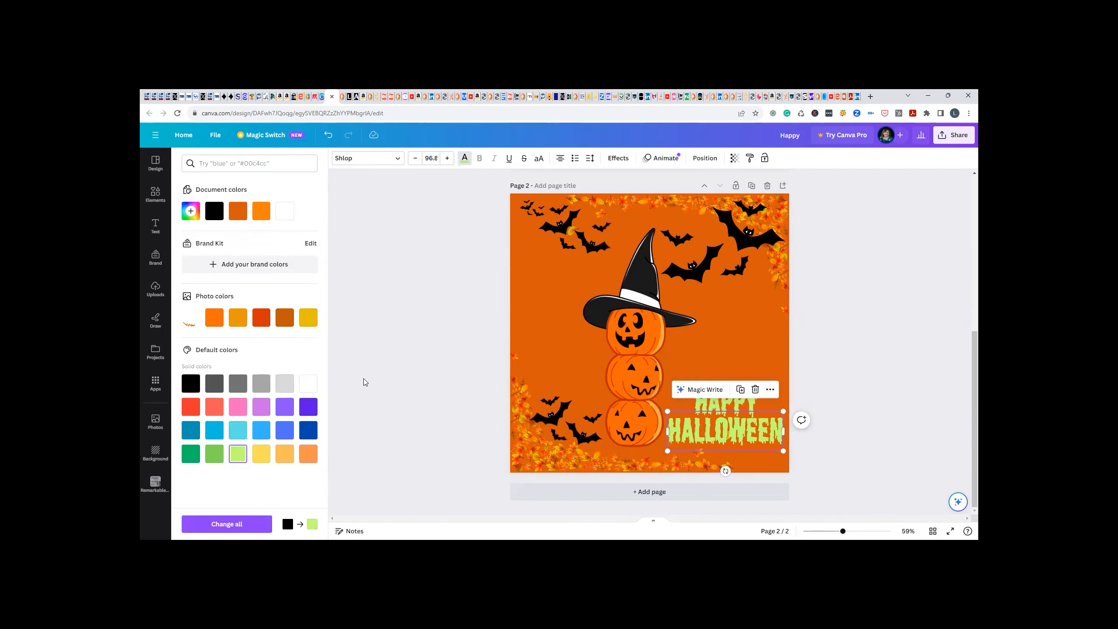
click(390, 367)
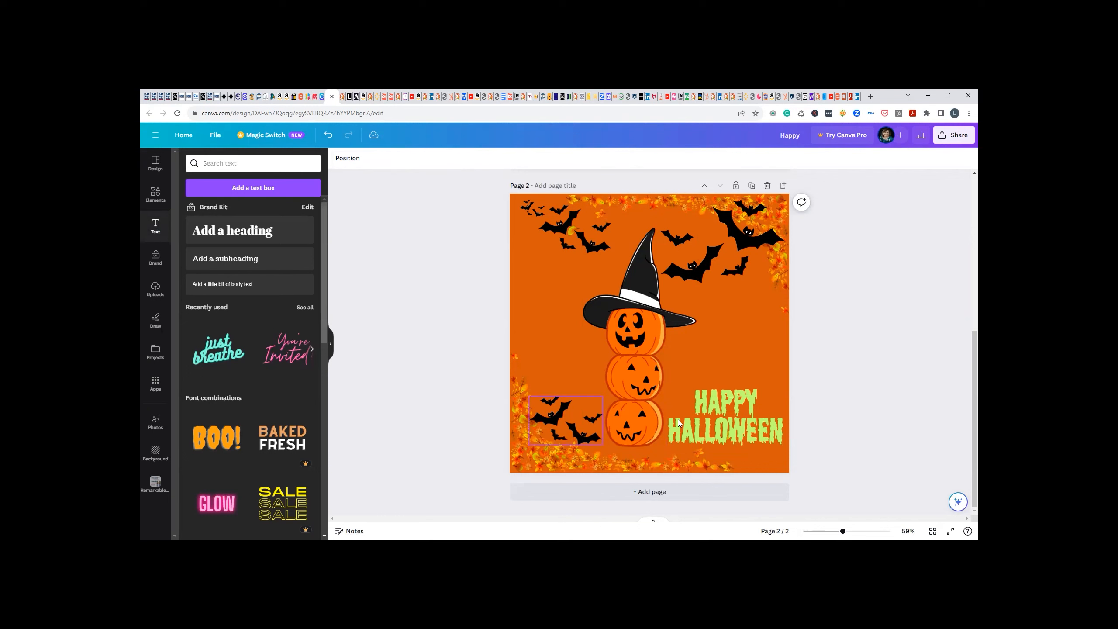
Apply a Shadow effect to the "Happy" and "Halloween" lines together and set the shadow color to black
click(733, 408)
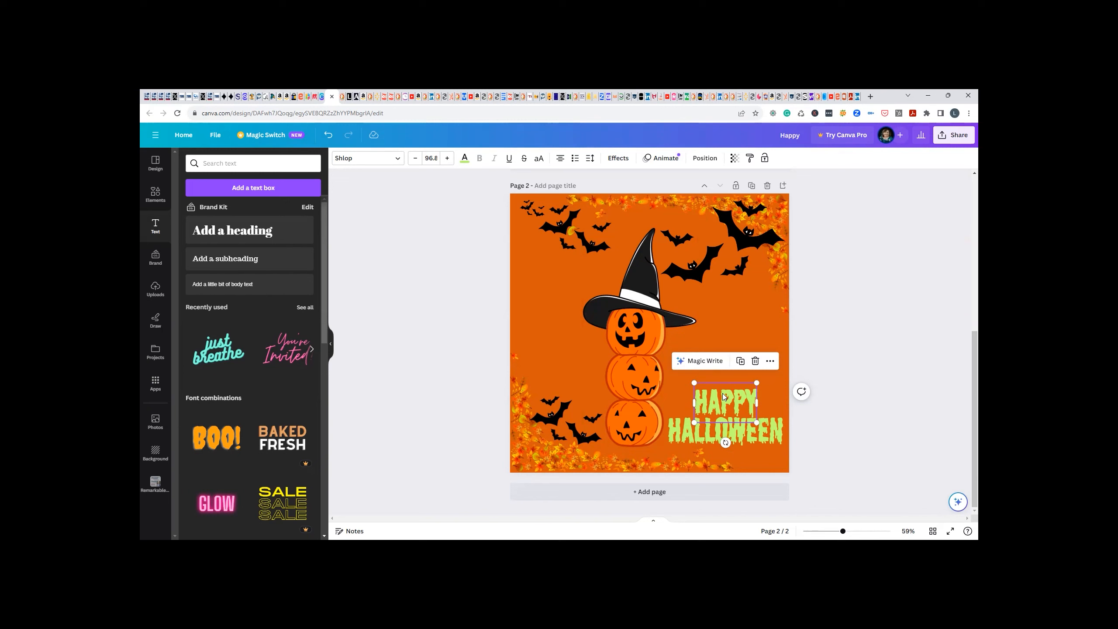
shift+click(767, 435)
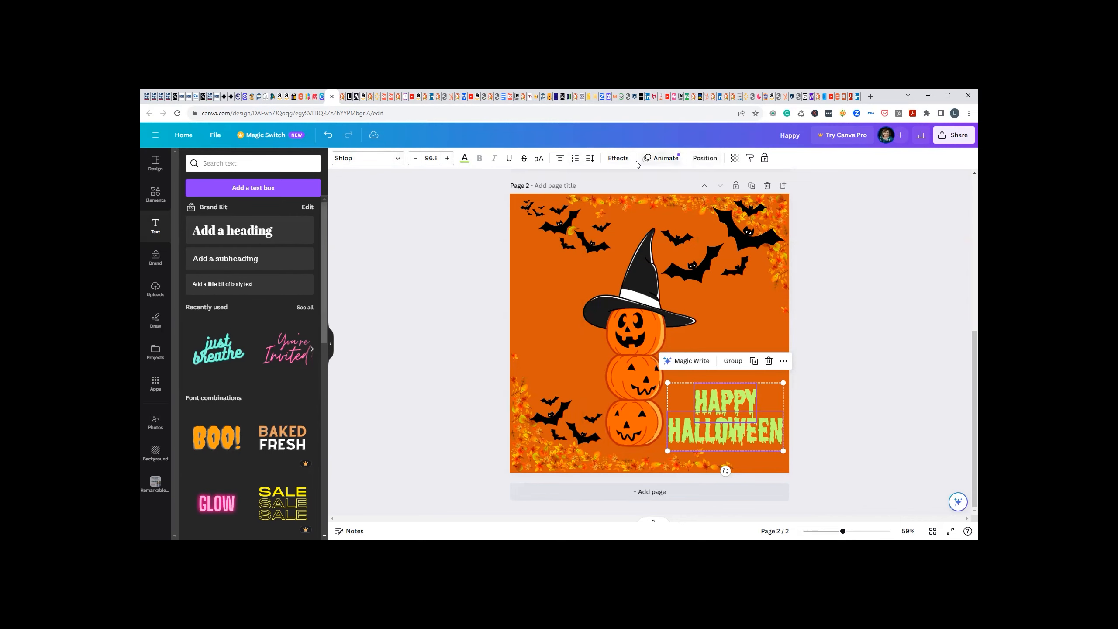
click(617, 159)
click(249, 213)
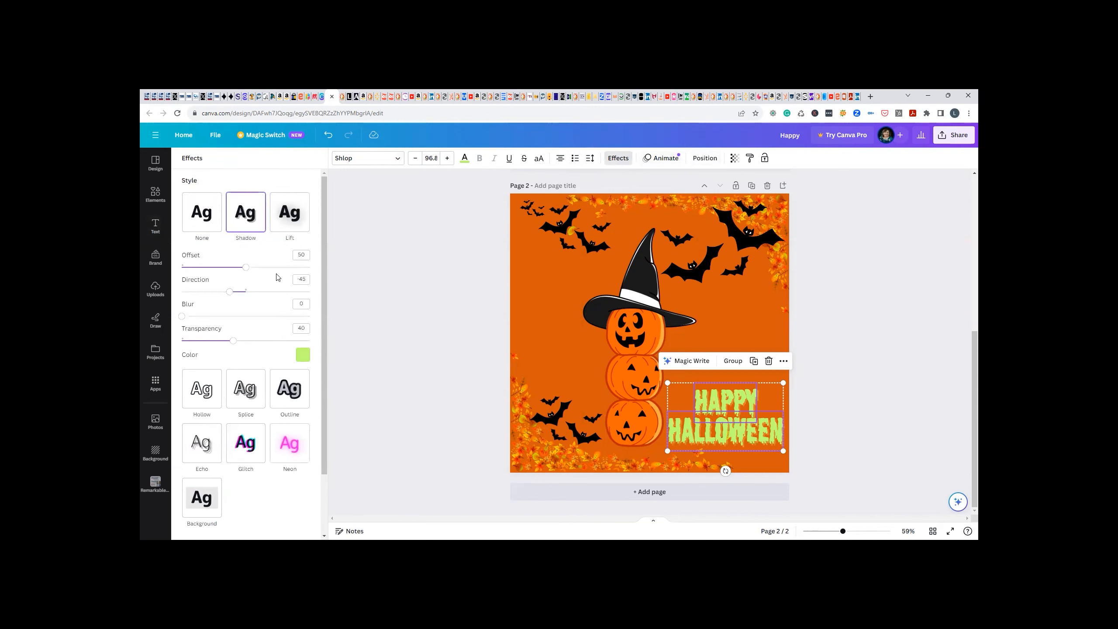
click(304, 355)
click(210, 401)
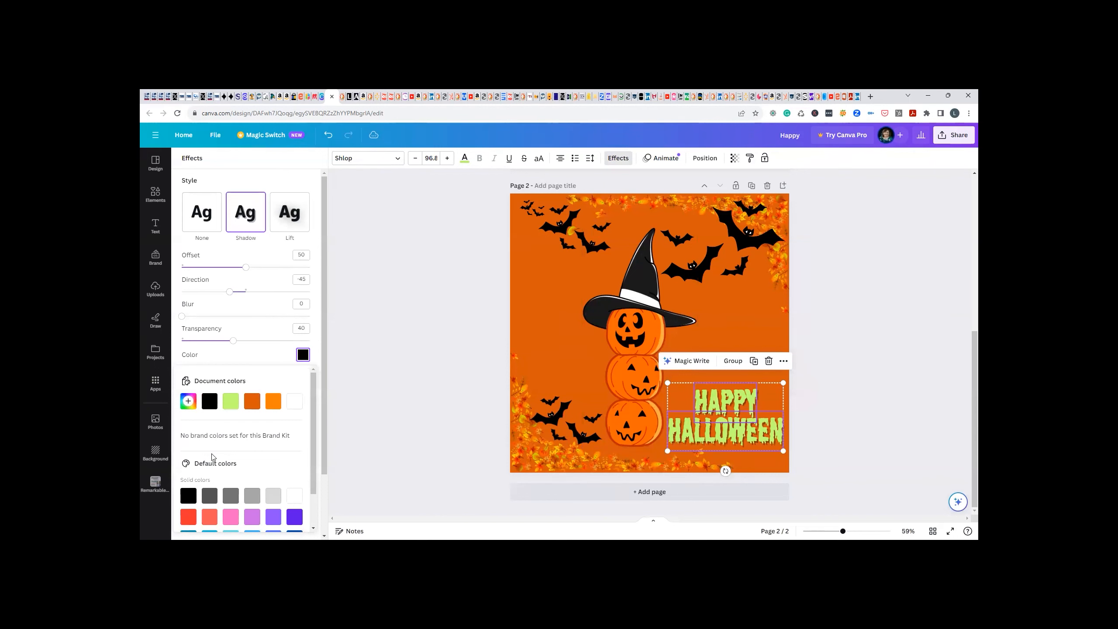
Set the text shadow's transparency to 100 and its offset to 64, and leave the effect settings
click(275, 346)
drag(276, 346, 325, 353)
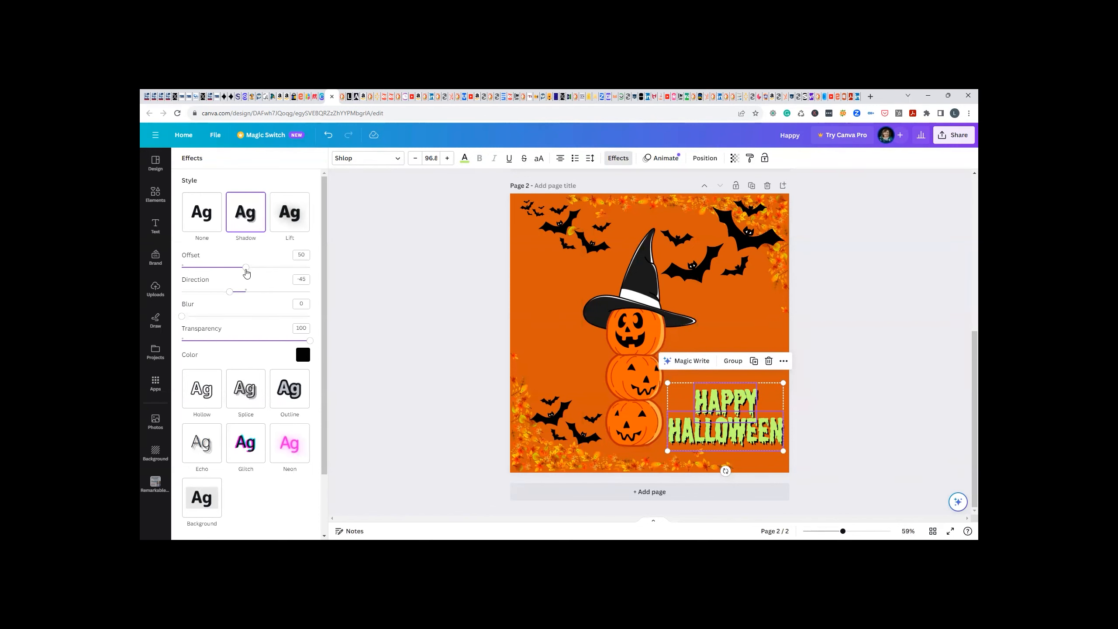
mouse_move(246, 270)
mouse_down()
mouse_move(330, 276)
mouse_move(265, 278)
mouse_up()
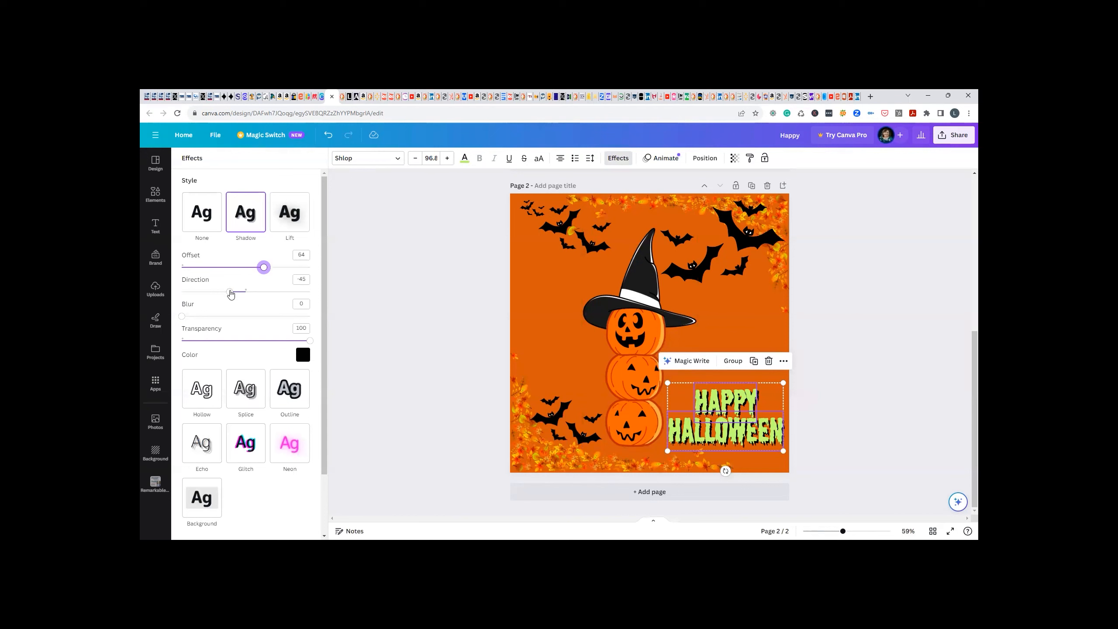
mouse_move(230, 292)
mouse_down()
mouse_move(286, 294)
mouse_move(231, 294)
mouse_up()
click(303, 279)
click(408, 310)
click(409, 311)
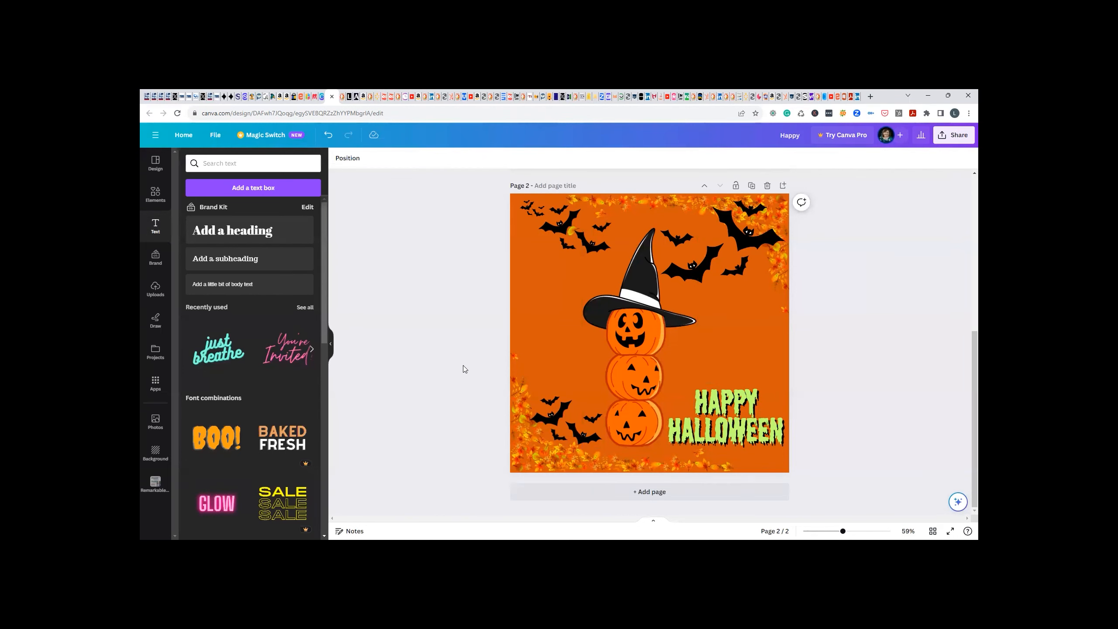
Rename the design as "Instagram_fun-posts"
click(792, 136)
text(SpookyHall)
double_click(792, 136)
text(Instagram)
text( fun-posts)
Open the design's download settings and choose JPG as the file type
click(950, 138)
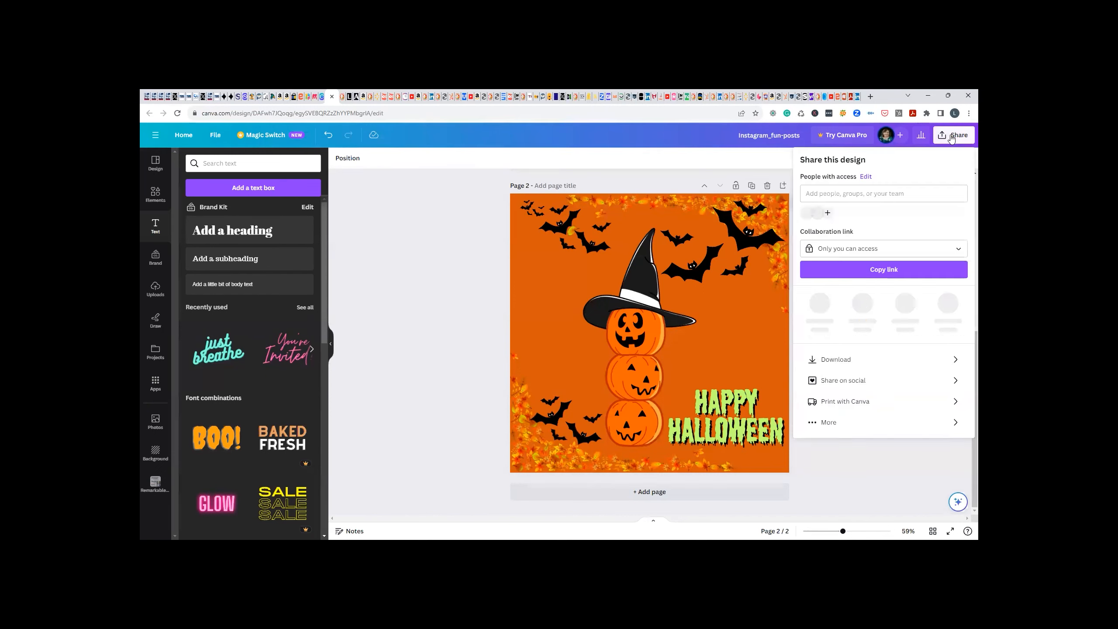
click(955, 349)
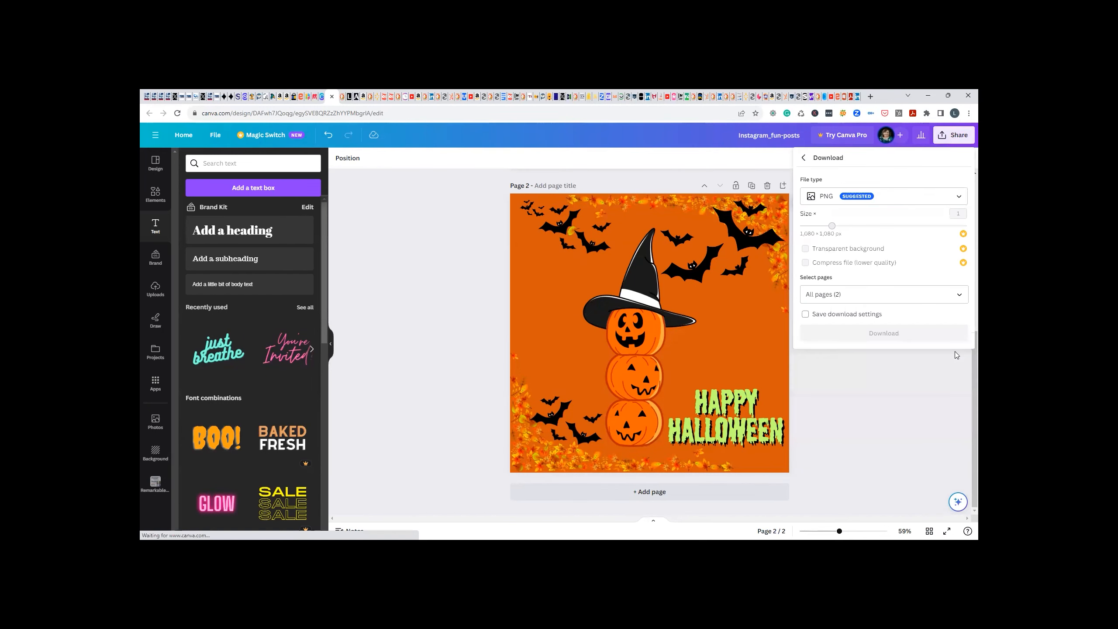
click(947, 198)
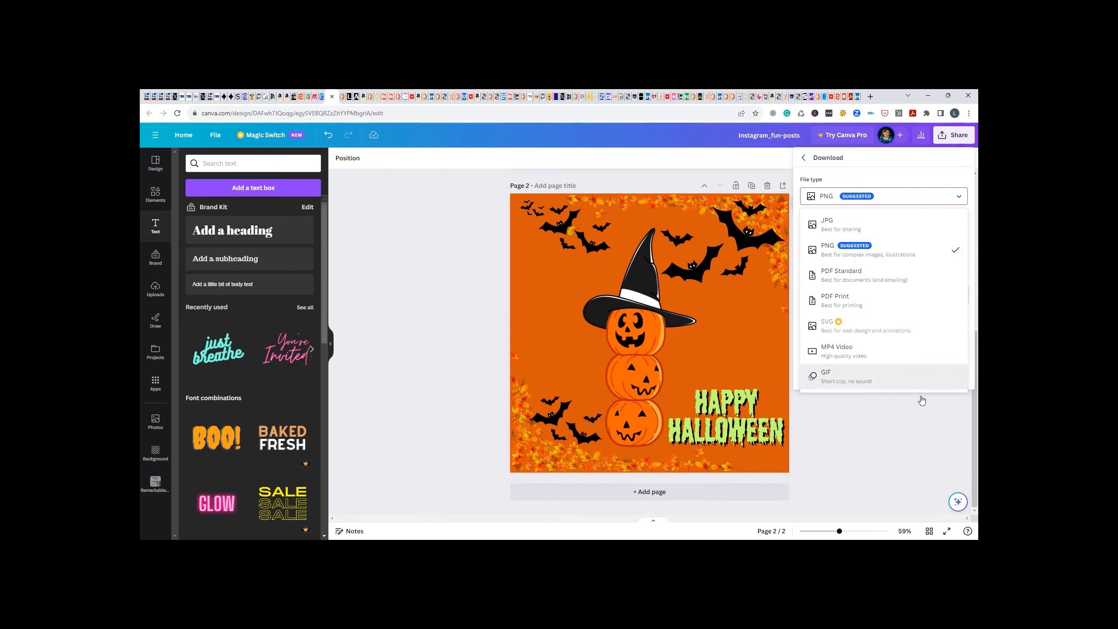
click(878, 227)
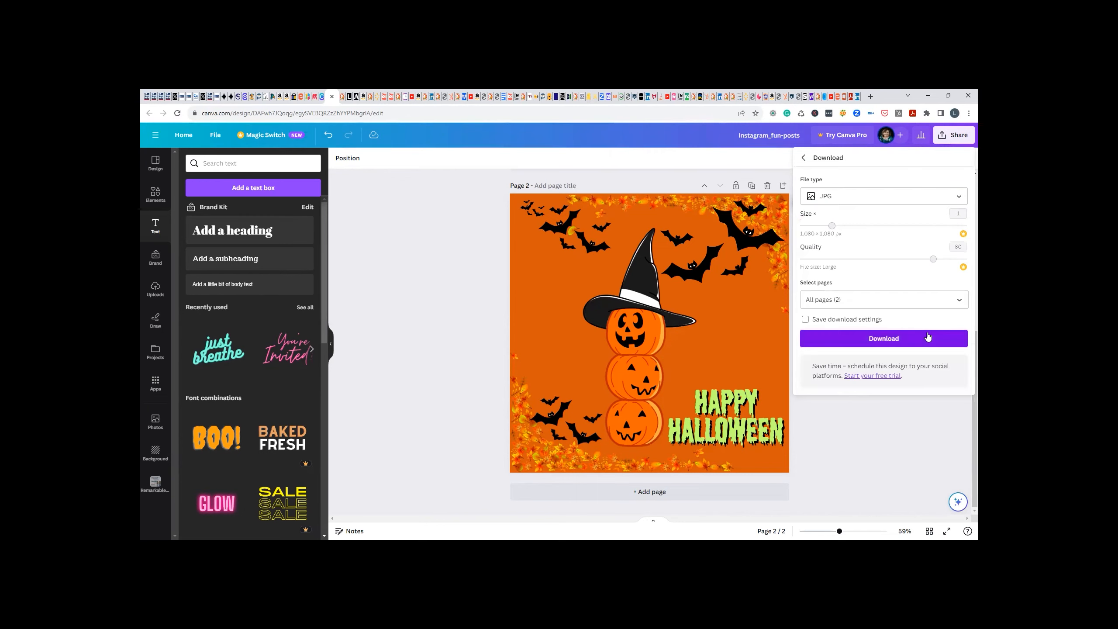
Limit the page selection to Page 2 only and download the design
click(966, 300)
click(959, 326)
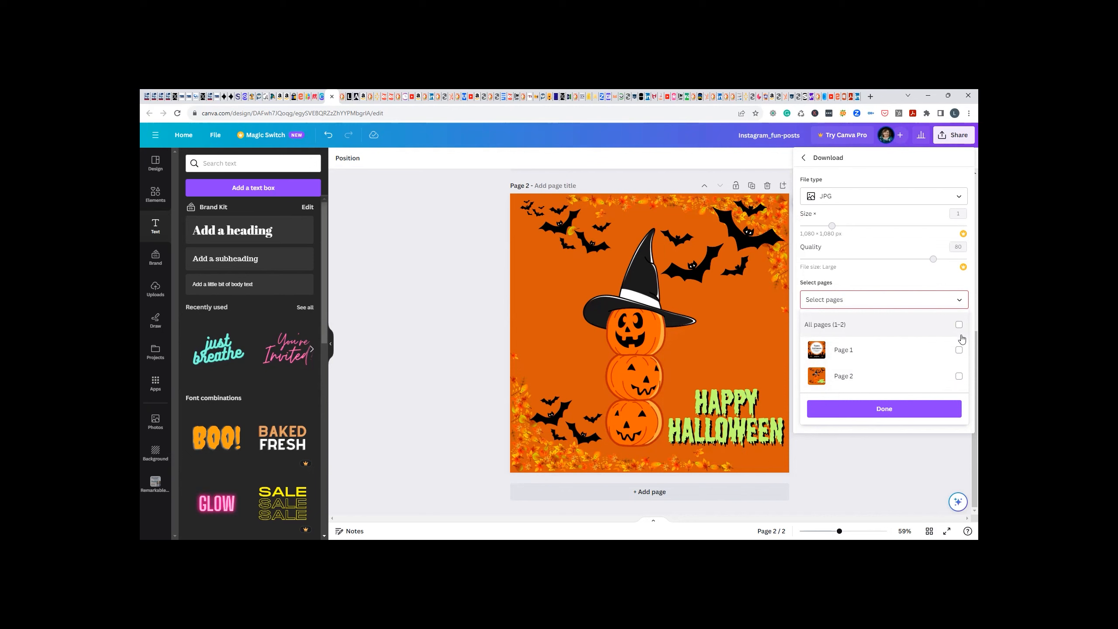
click(958, 376)
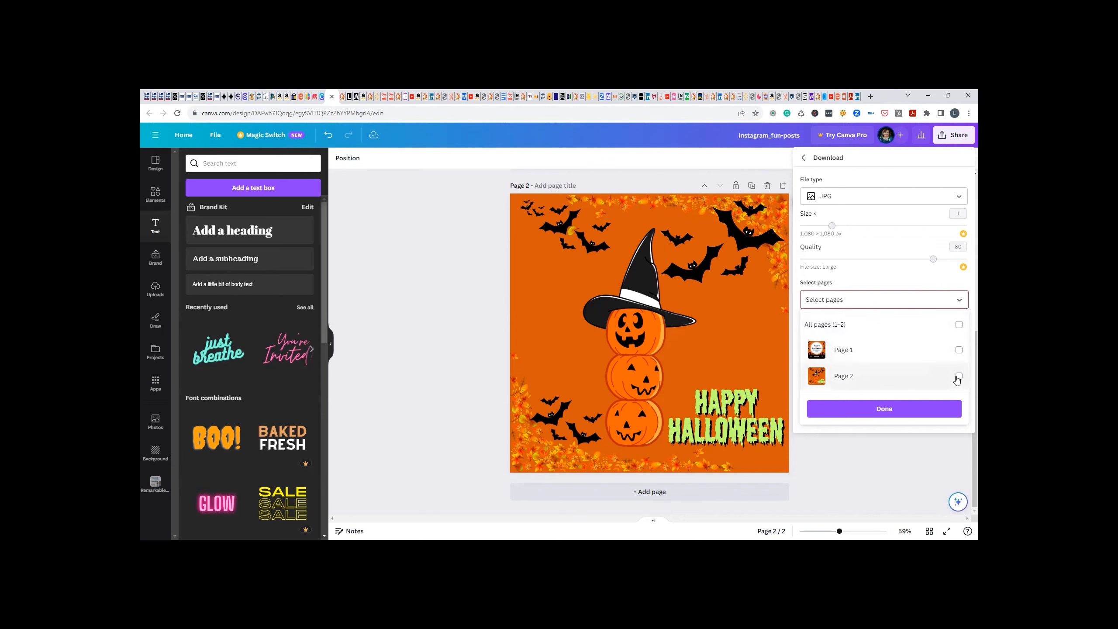
click(903, 409)
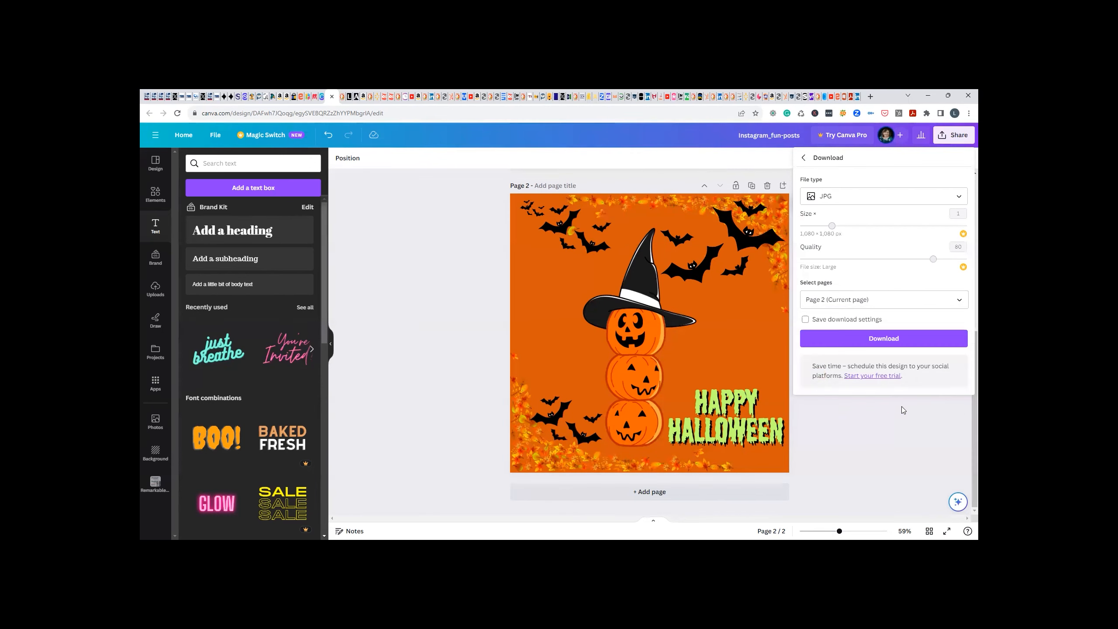
click(895, 342)
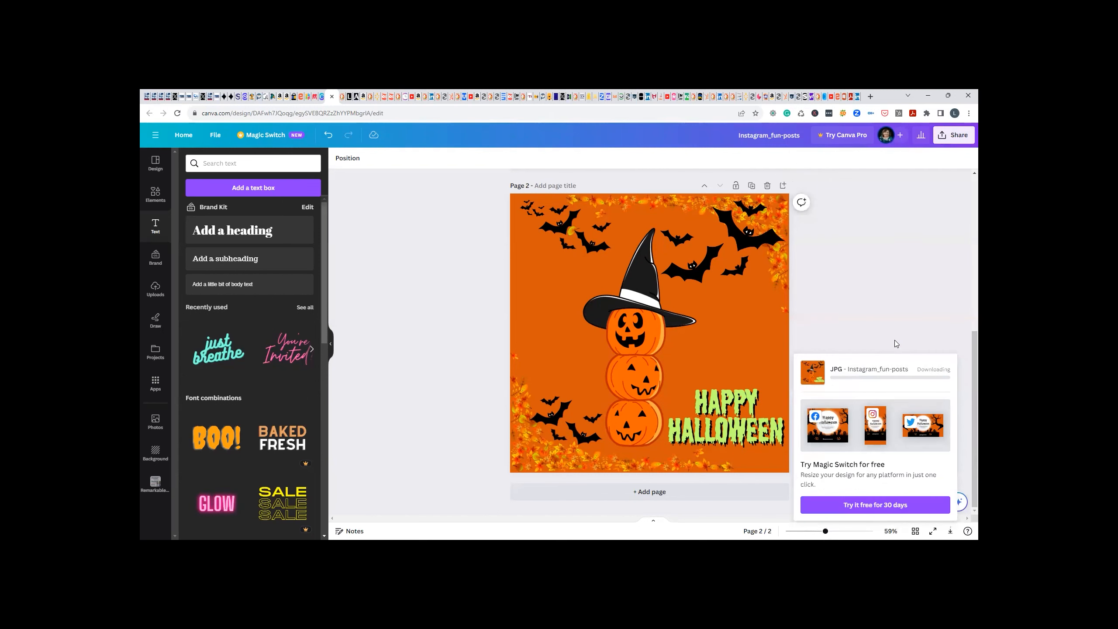